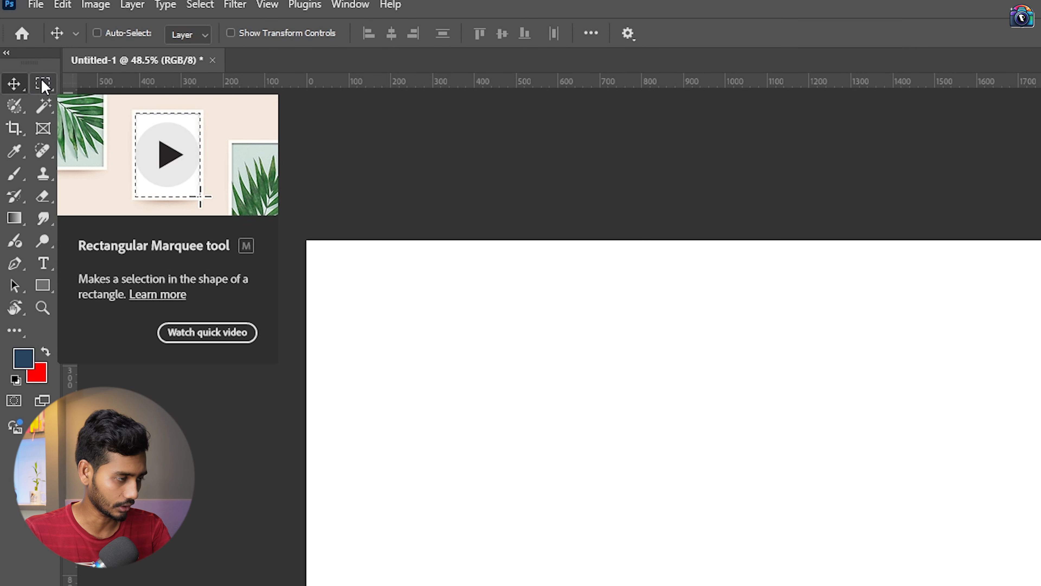
- Practise rectangular selections with the Rectangular Marquee tool, finishing with a tall one in the upper-left part of the canvas
{"action": "left_click", "coordinate": [42, 85]}
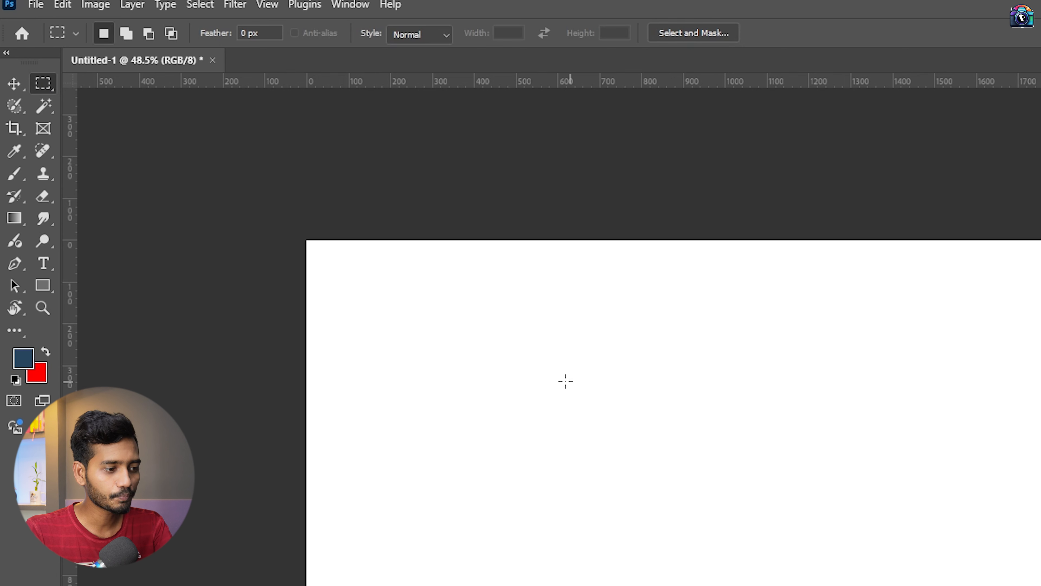
{"action": "right_click", "coordinate": [46, 82]}
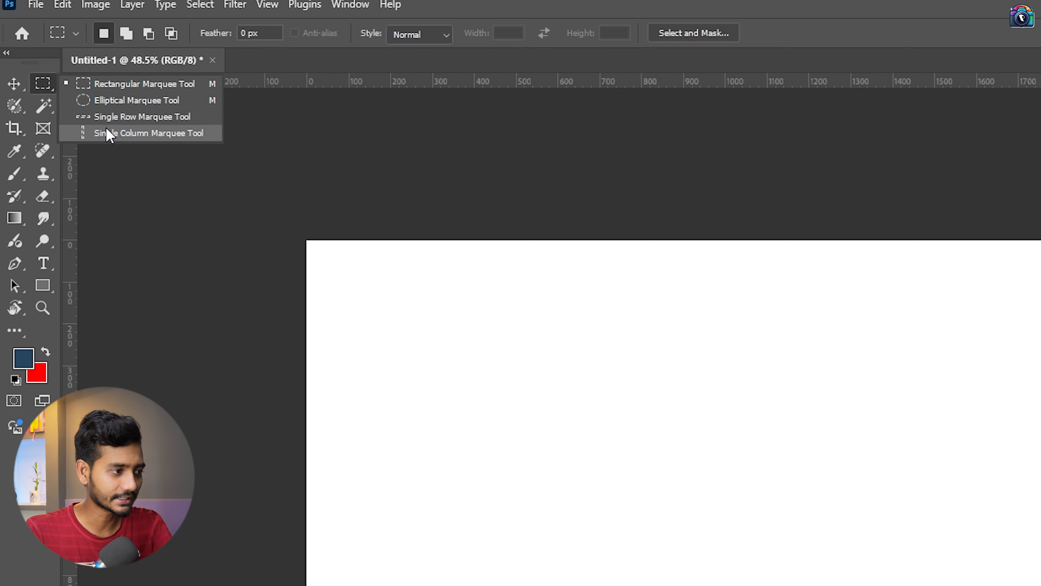
{"action": "left_click", "coordinate": [46, 84]}
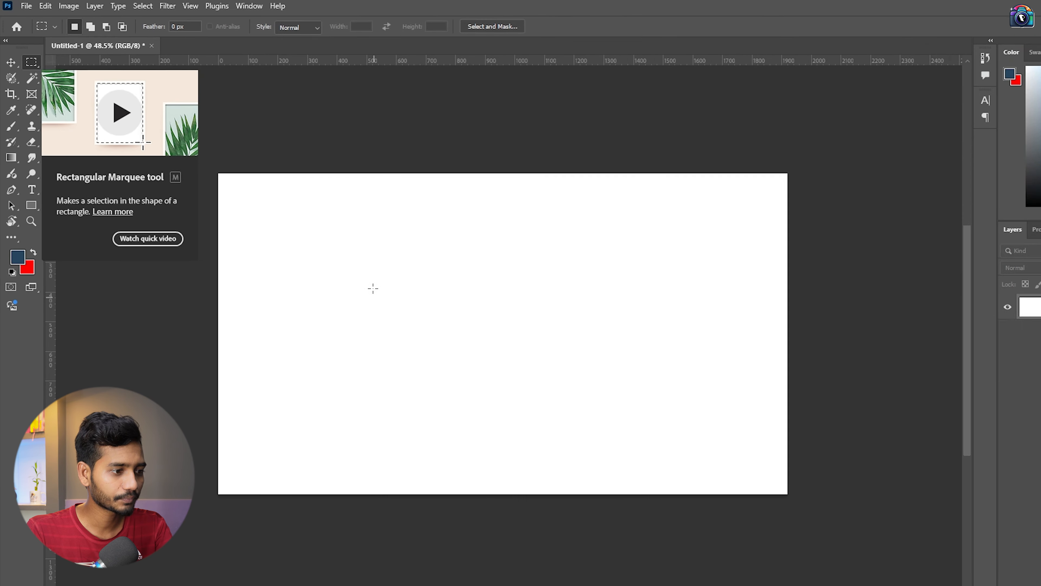
{"action": "left_click_drag", "start_coordinate": [480, 333], "coordinate": [649, 502]}
{"action": "left_click_drag", "start_coordinate": [459, 208], "coordinate": [557, 351]}
{"action": "left_click_drag", "start_coordinate": [304, 196], "coordinate": [372, 290]}
{"action": "left_click_drag", "start_coordinate": [324, 184], "coordinate": [429, 330]}
- Add a new layer, brush the rectangular selection full of dark blue, and deselect
{"action": "left_click", "coordinate": [1008, 553]}
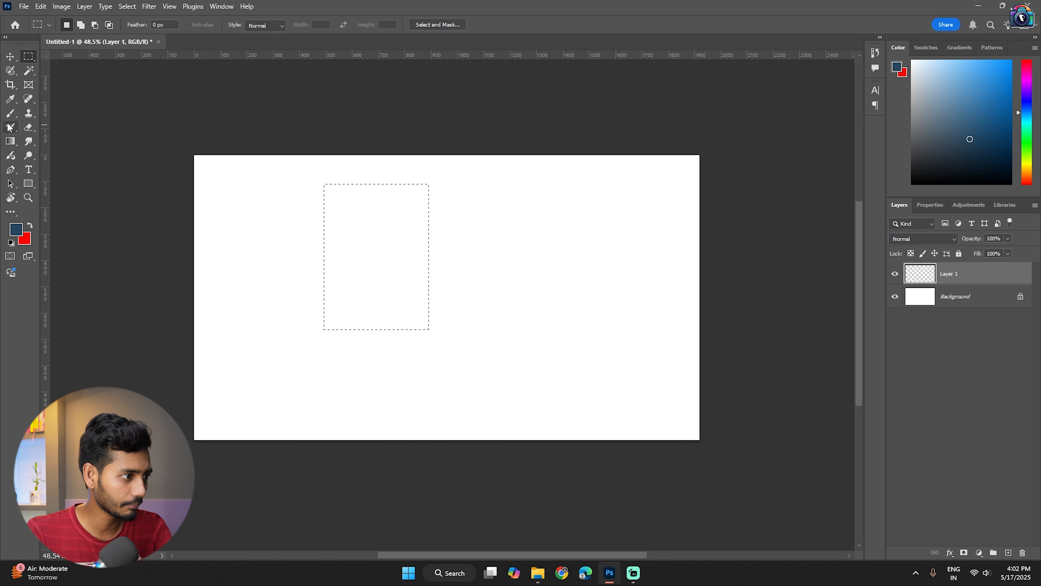
{"action": "left_click", "coordinate": [10, 113]}
{"action": "mouse_move", "coordinate": [319, 209]}
{"action": "left_mouse_down"}
{"action": "mouse_move", "coordinate": [439, 140]}
{"action": "mouse_move", "coordinate": [543, 148]}
{"action": "mouse_move", "coordinate": [552, 138]}
{"action": "mouse_move", "coordinate": [550, 186]}
{"action": "mouse_move", "coordinate": [590, 183]}
{"action": "mouse_move", "coordinate": [636, 203]}
{"action": "mouse_move", "coordinate": [569, 223]}
{"action": "mouse_move", "coordinate": [425, 357]}
{"action": "mouse_move", "coordinate": [283, 385]}
{"action": "mouse_move", "coordinate": [338, 242]}
{"action": "mouse_move", "coordinate": [288, 227]}
{"action": "mouse_move", "coordinate": [278, 262]}
{"action": "mouse_move", "coordinate": [411, 199]}
{"action": "left_mouse_up"}
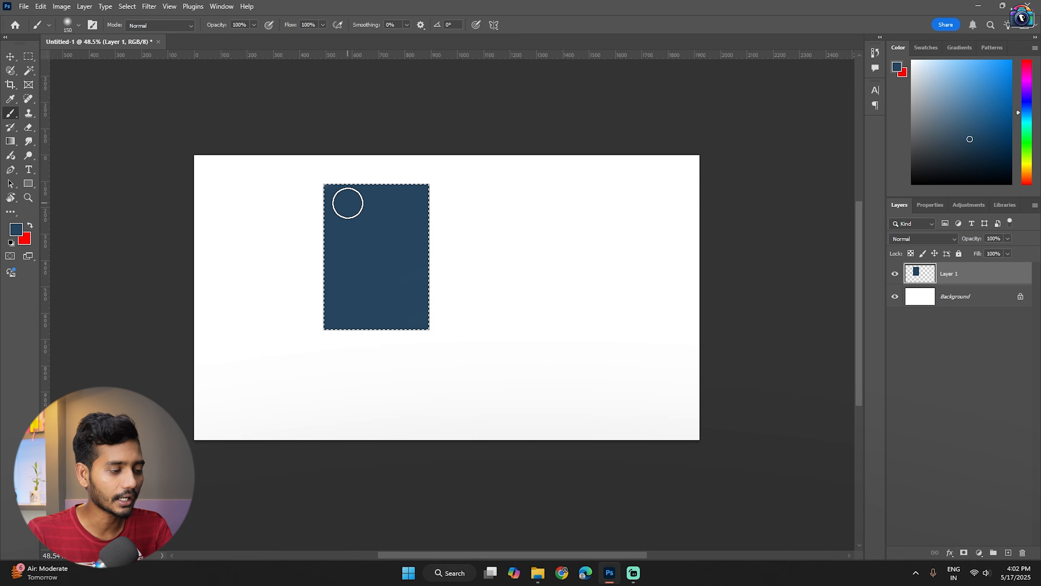
{"action": "key", "text": "ctrl+d"}
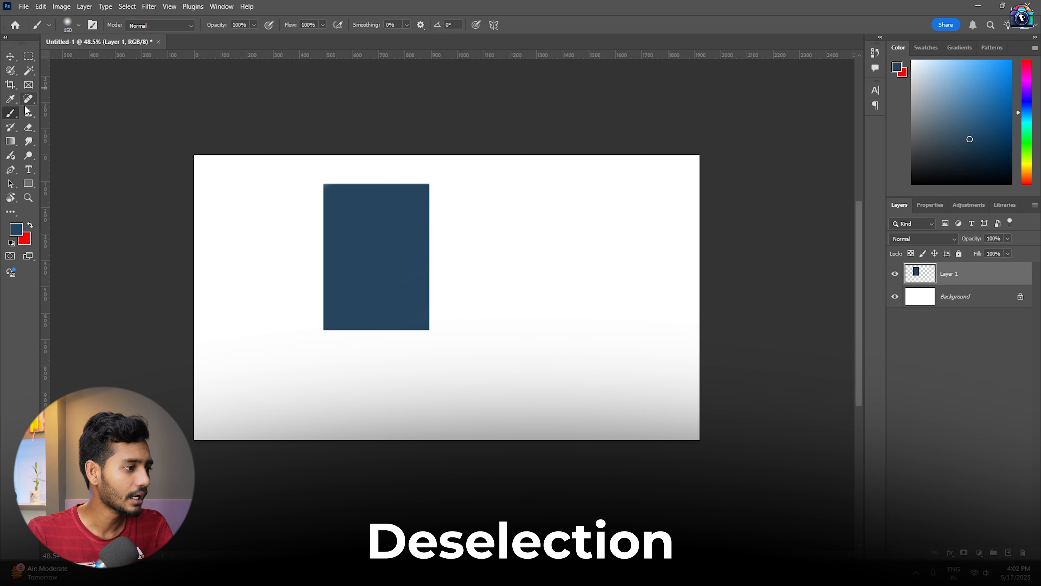
- Select a small rectangle inside the blue shape and erase its contents with the Eraser at size 250
{"action": "left_click", "coordinate": [28, 127]}
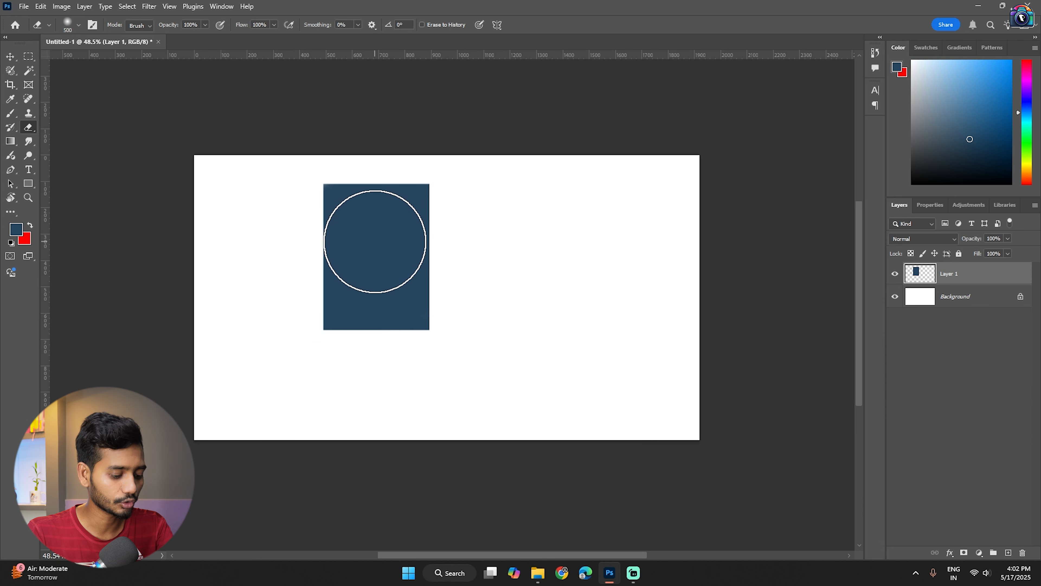
{"action": "key", "text": "bracketleft"}
{"action": "key", "text": "bracketleft"}
{"action": "key", "text": "bracketleft"}
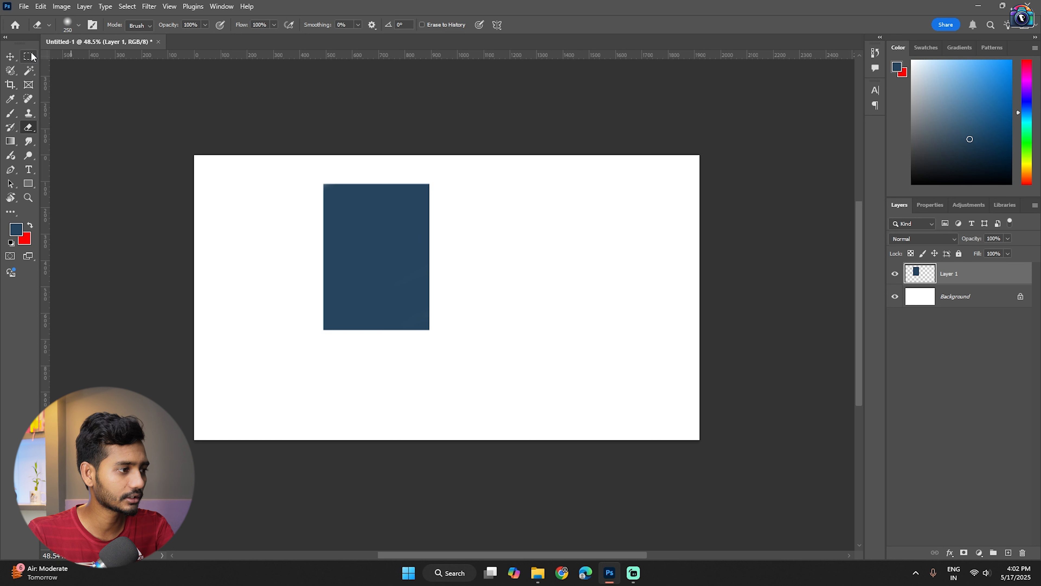
{"action": "left_click", "coordinate": [28, 56]}
{"action": "left_click_drag", "start_coordinate": [350, 225], "coordinate": [401, 290]}
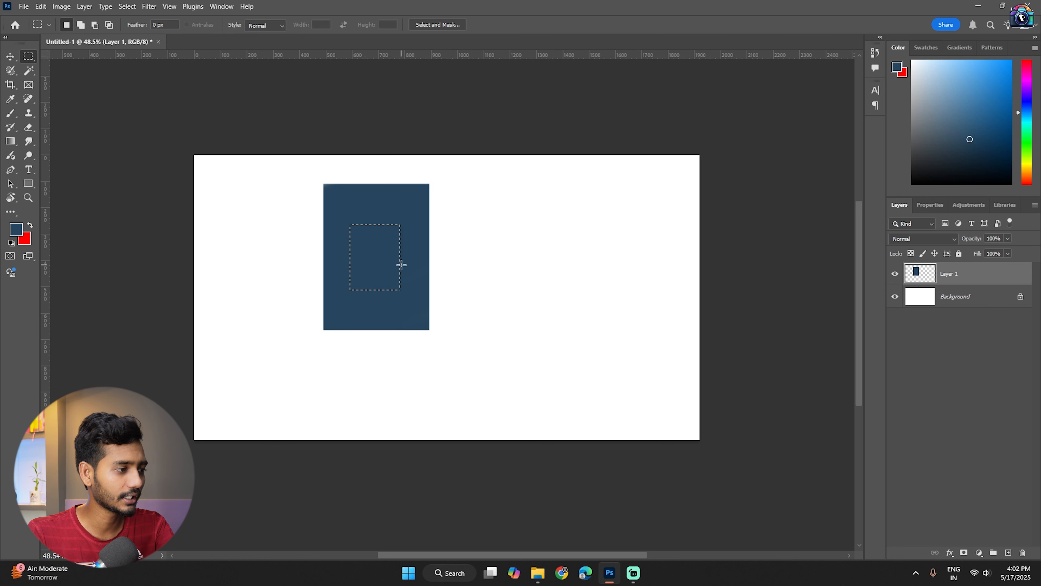
{"action": "left_click", "coordinate": [32, 129]}
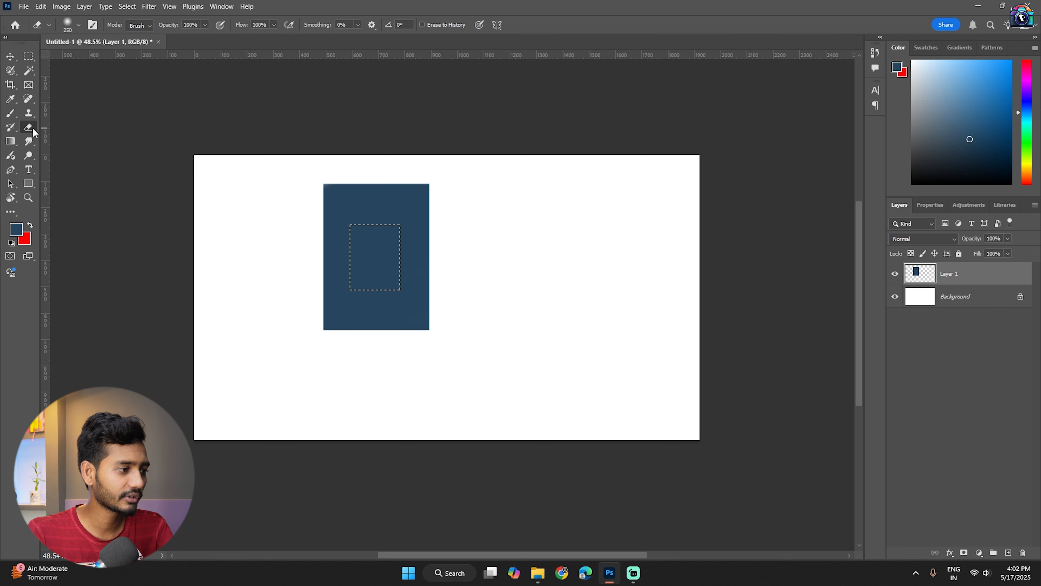
{"action": "mouse_move", "coordinate": [411, 209]}
{"action": "left_mouse_down"}
{"action": "mouse_move", "coordinate": [328, 263]}
{"action": "mouse_move", "coordinate": [324, 306]}
{"action": "left_mouse_up"}
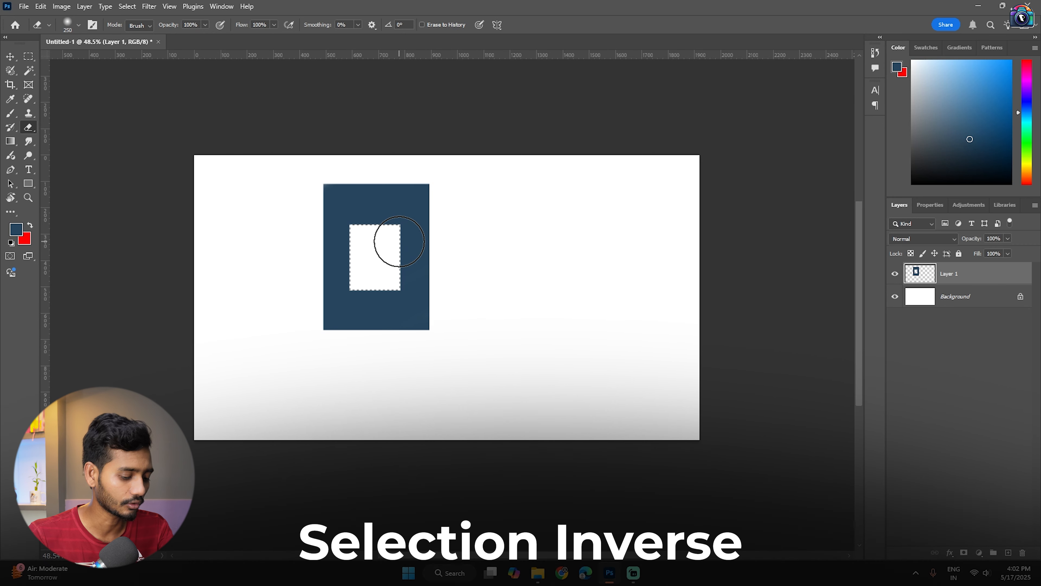
- Invert the selection, swap the foreground and background colours, and erase across the blue shape's upper-left corner
{"action": "key", "text": "ctrl+shift+i"}
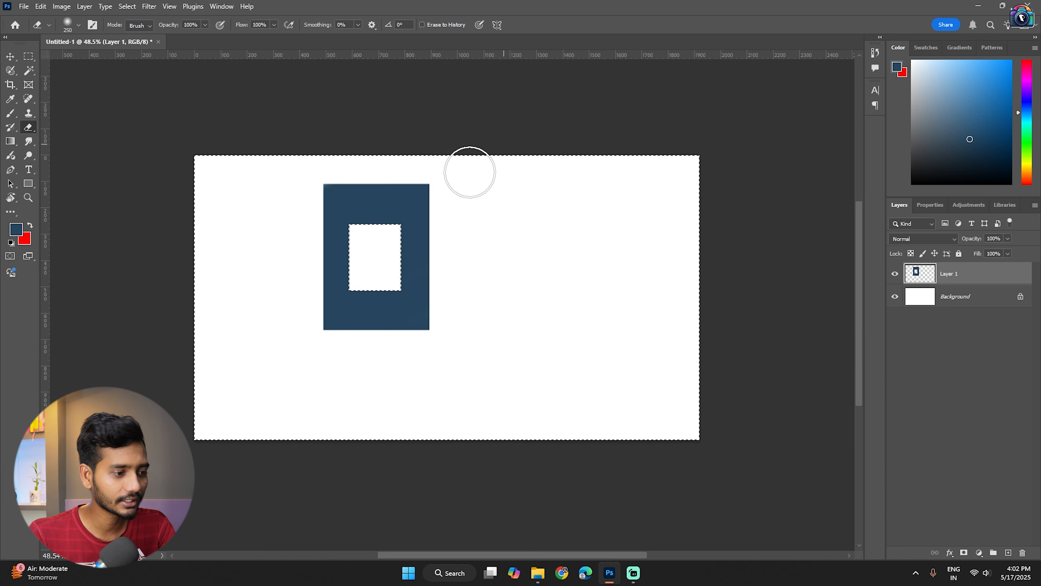
{"action": "left_click", "coordinate": [30, 225]}
{"action": "left_click_drag", "start_coordinate": [57, 220], "coordinate": [553, 156]}
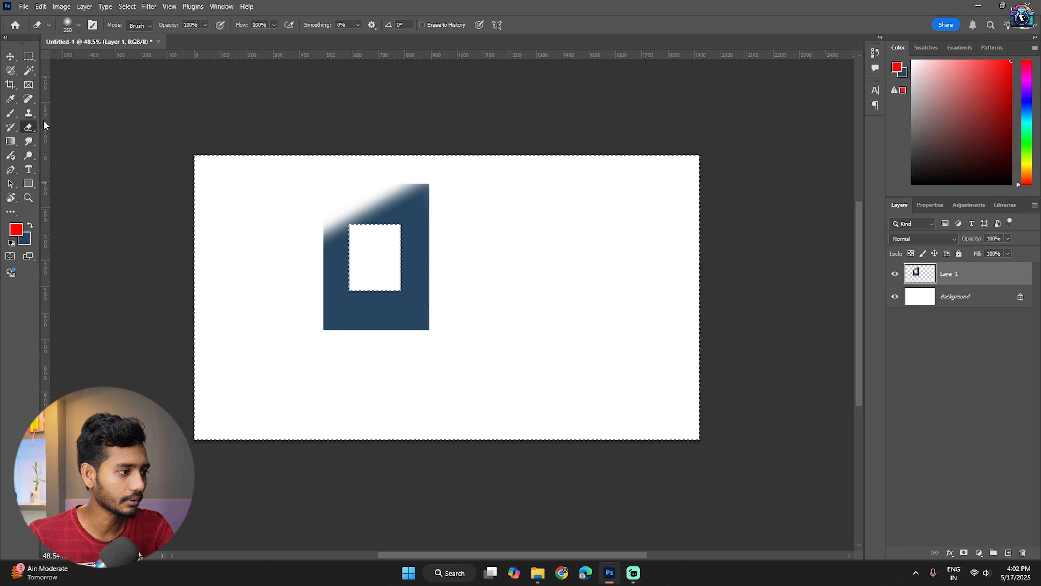
- Paint the inverted selection red around the protected inner rectangle with the Brush at size 400
{"action": "left_click", "coordinate": [10, 114]}
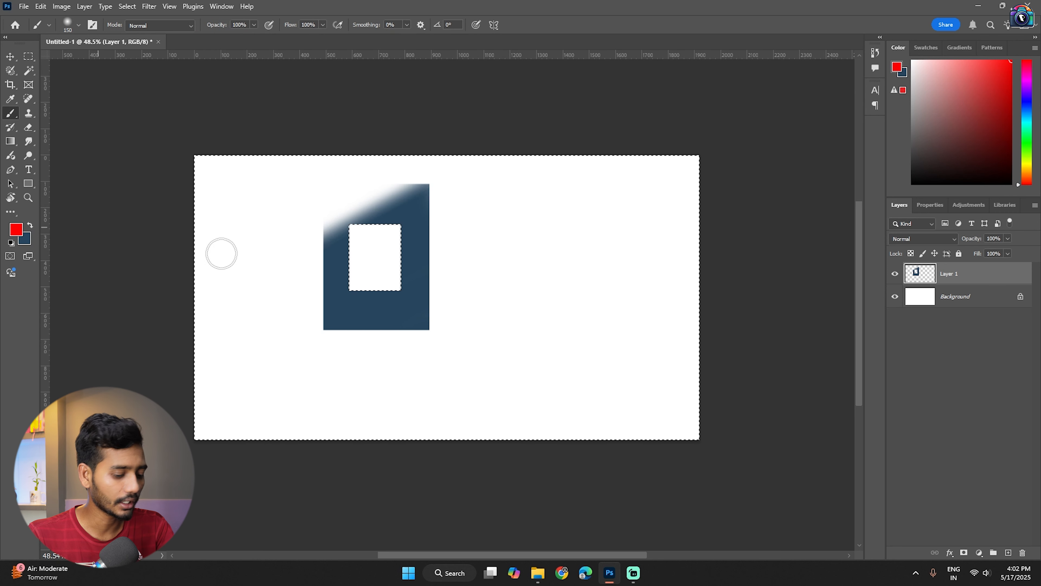
{"action": "key", "text": "bracketright"}
{"action": "key", "text": "bracketright"}
{"action": "key", "text": "bracketright"}
{"action": "key", "text": "bracketright"}
{"action": "mouse_move", "coordinate": [169, 264]}
{"action": "left_mouse_down"}
{"action": "mouse_move", "coordinate": [90, 312]}
{"action": "mouse_move", "coordinate": [4, 415]}
{"action": "mouse_move", "coordinate": [626, 167]}
{"action": "mouse_move", "coordinate": [783, 173]}
{"action": "mouse_move", "coordinate": [676, 459]}
{"action": "mouse_move", "coordinate": [361, 472]}
{"action": "left_mouse_up"}
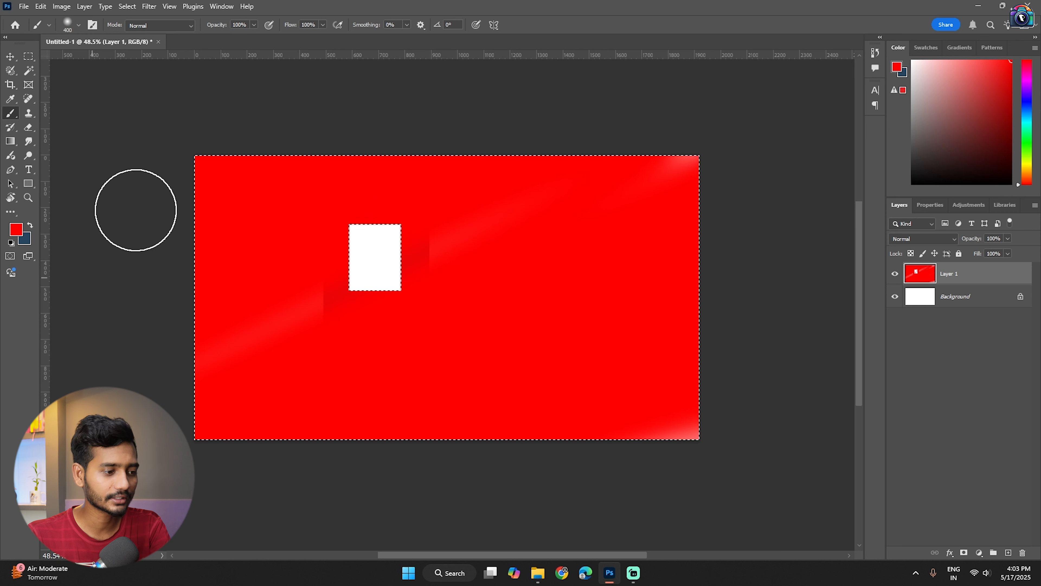
- Deselect and delete the painted layer
{"action": "key", "text": "v"}
{"action": "key", "text": "ctrl+d"}
{"action": "left_click_drag", "start_coordinate": [988, 277], "coordinate": [1022, 552]}
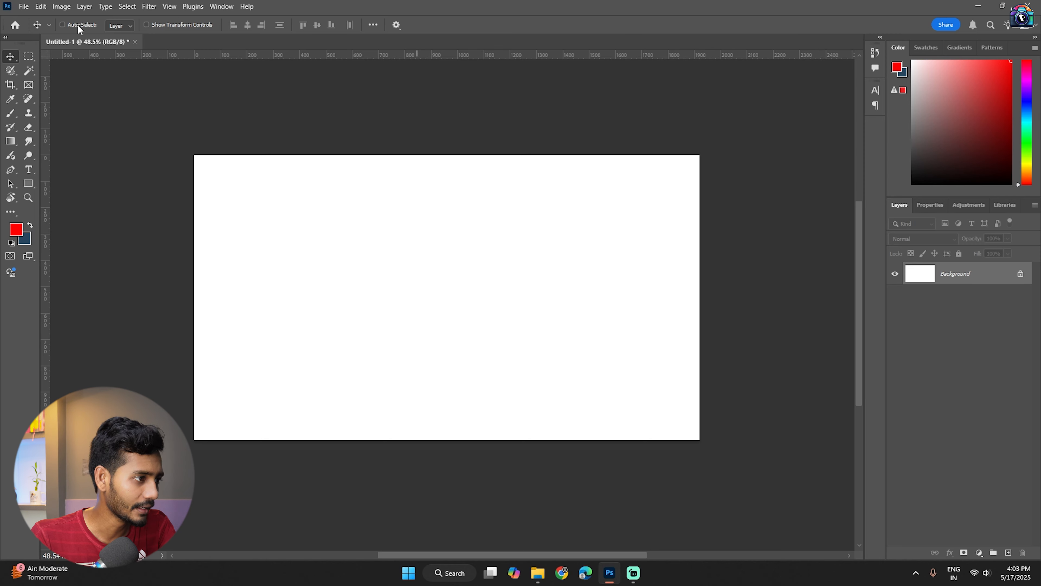
- Draw a rectangular selection on the canvas in new-selection mode and clear it
{"action": "left_click", "coordinate": [26, 59]}
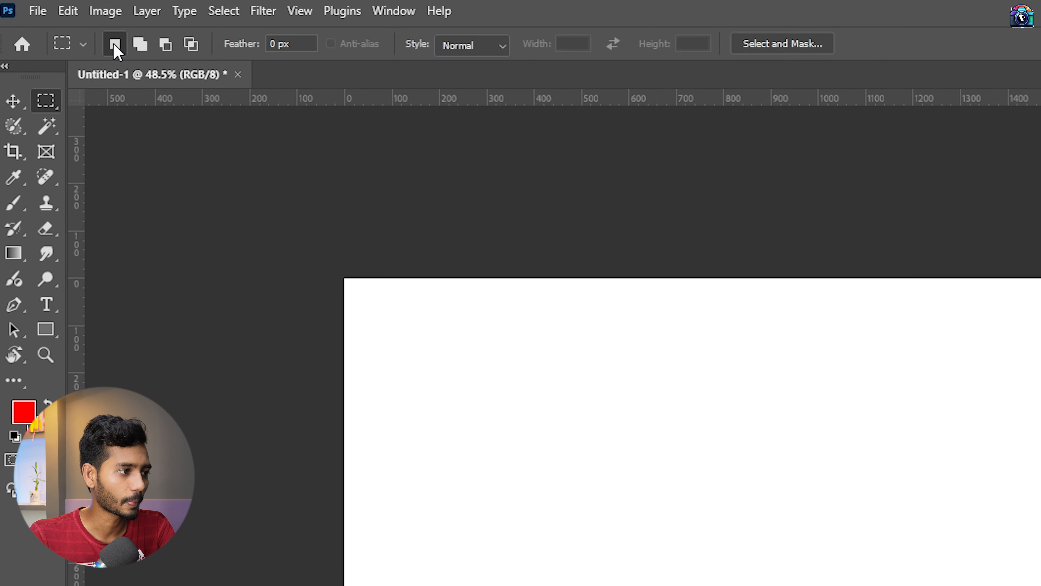
{"action": "left_click_drag", "start_coordinate": [412, 341], "coordinate": [527, 466]}
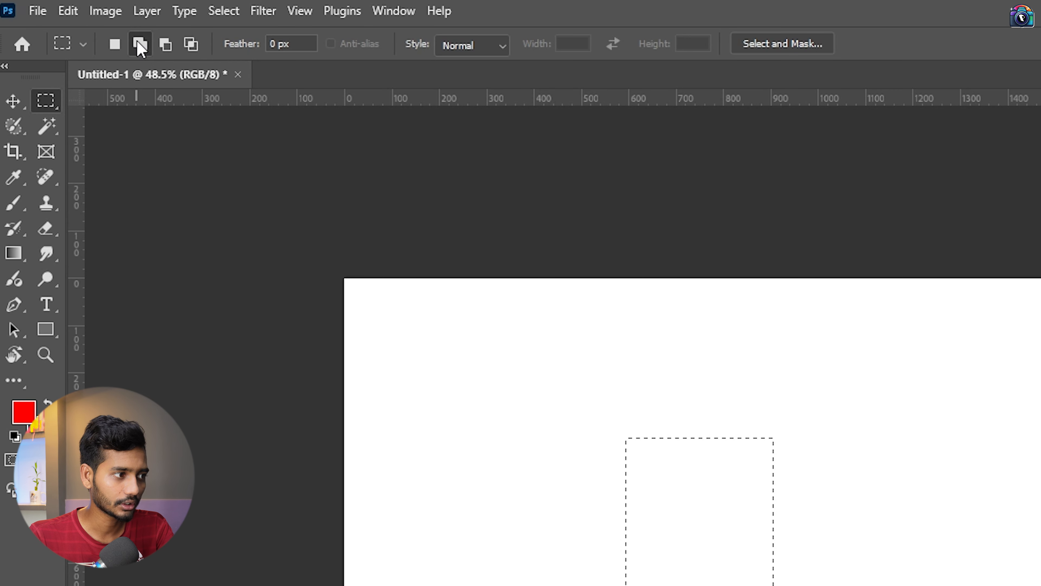
{"action": "key", "text": "ctrl+d"}
- In add-to-selection mode, draw two overlapping rectangles and two separate ones as a single combined selection
{"action": "left_click_drag", "start_coordinate": [429, 347], "coordinate": [550, 502]}
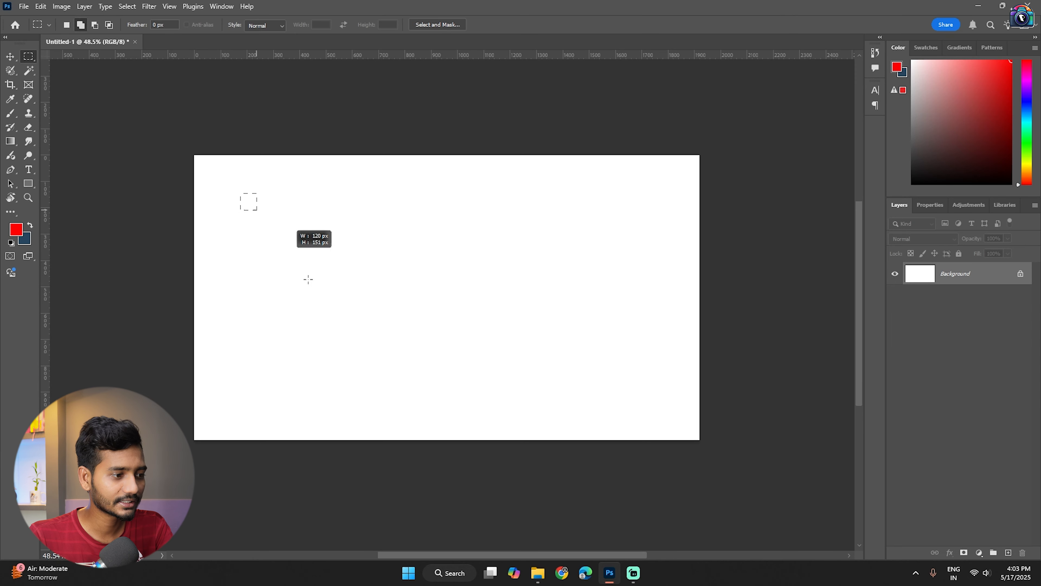
{"action": "left_click_drag", "start_coordinate": [308, 279], "coordinate": [328, 300]}
{"action": "left_click_drag", "start_coordinate": [289, 250], "coordinate": [450, 373]}
{"action": "left_click_drag", "start_coordinate": [464, 202], "coordinate": [563, 309]}
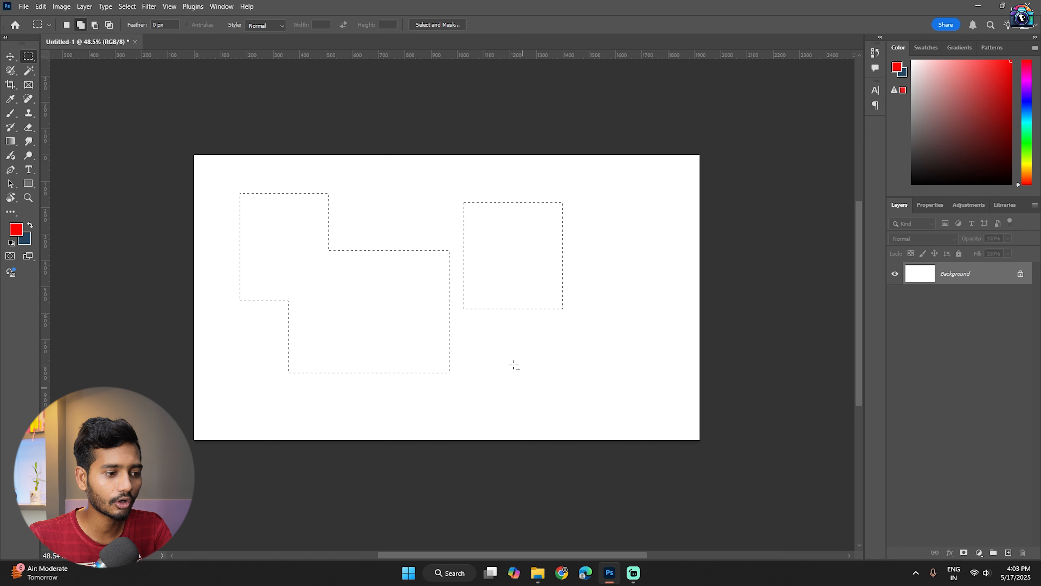
{"action": "left_click_drag", "start_coordinate": [513, 357], "coordinate": [569, 405]}
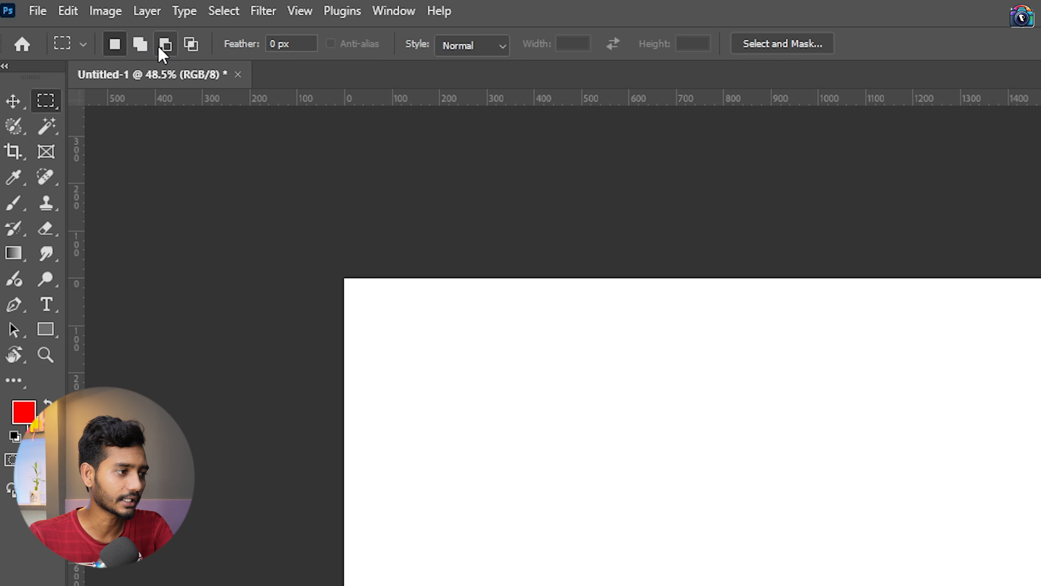
- Build an added selection from one separate rectangle and a cluster of overlapping rectangles across the canvas
{"action": "left_click", "coordinate": [109, 24]}
{"action": "left_click_drag", "start_coordinate": [463, 382], "coordinate": [586, 483]}
{"action": "left_click_drag", "start_coordinate": [693, 467], "coordinate": [873, 585]}
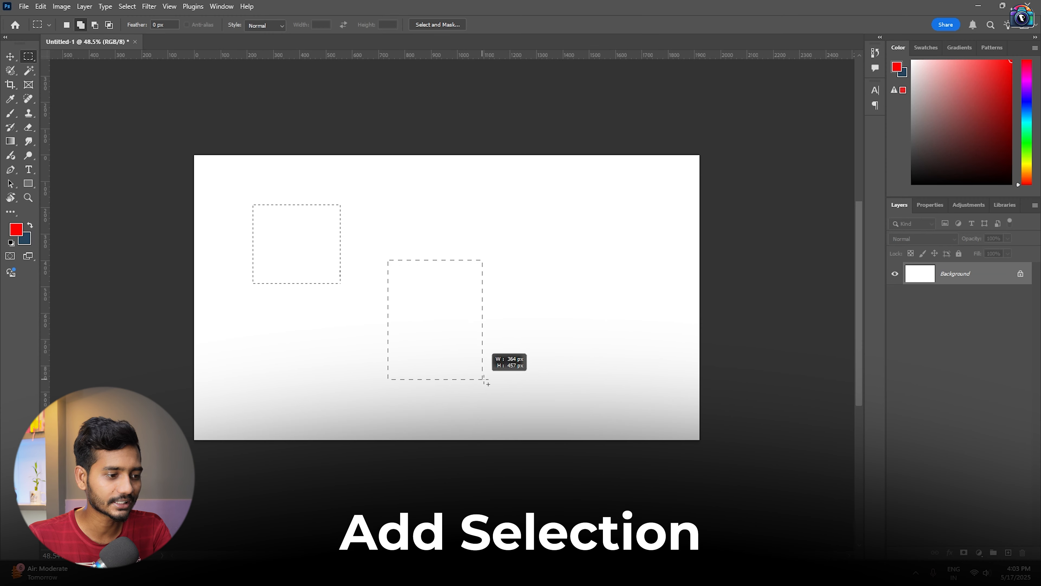
{"action": "left_click_drag", "start_coordinate": [488, 383], "coordinate": [486, 380]}
{"action": "left_click_drag", "start_coordinate": [489, 208], "coordinate": [542, 276]}
{"action": "left_click_drag", "start_coordinate": [589, 194], "coordinate": [634, 284]}
{"action": "left_click_drag", "start_coordinate": [369, 209], "coordinate": [487, 331]}
{"action": "left_click_drag", "start_coordinate": [446, 181], "coordinate": [588, 334]}
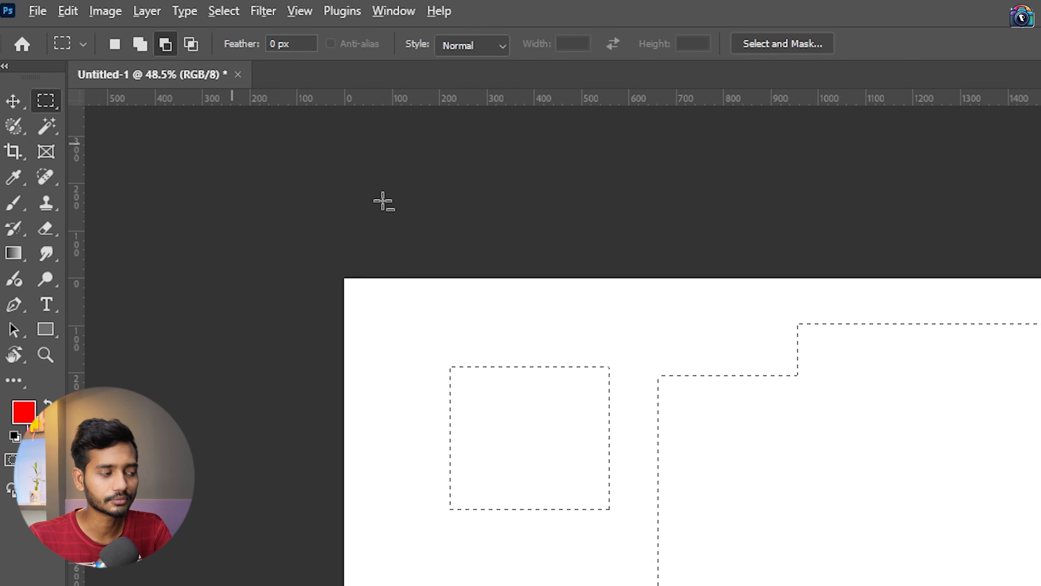
- Subtract one rectangle spanning both selected areas and another from the upper edge of the cluster
{"action": "key", "text": "alt"}
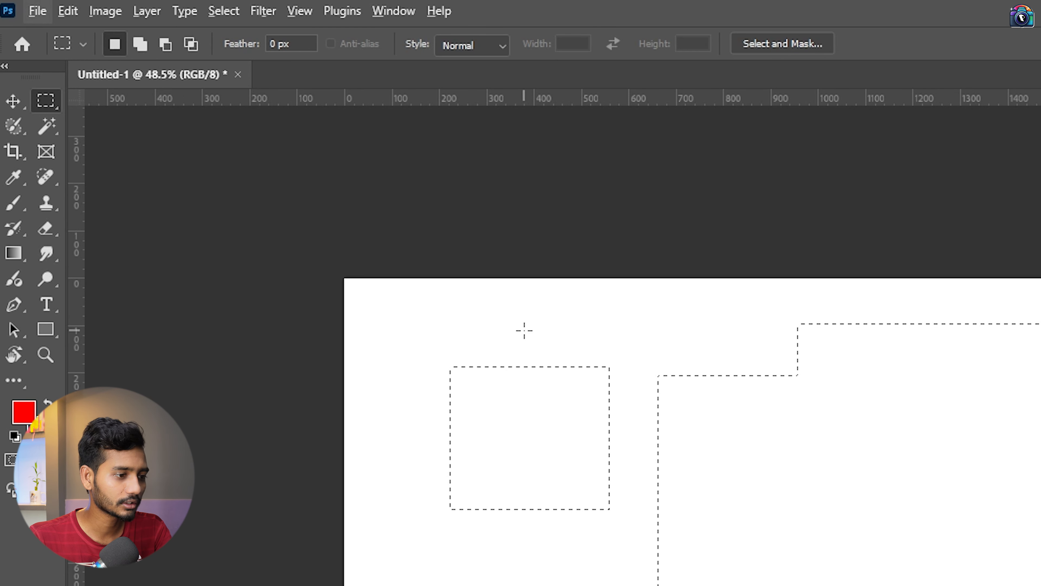
{"action": "key", "text": "alt"}
{"action": "left_click_drag", "start_coordinate": [516, 312], "coordinate": [821, 526]}
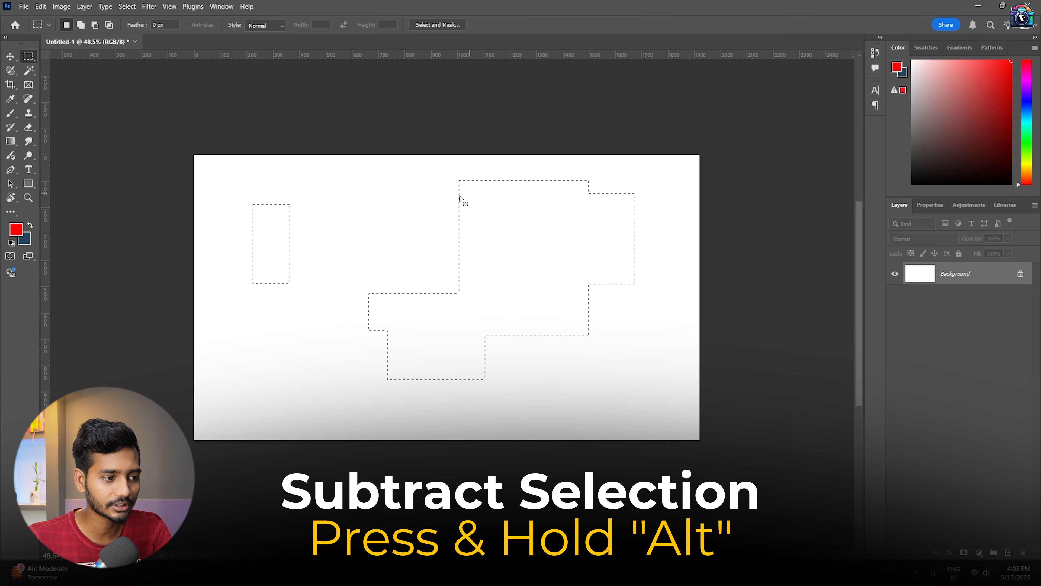
{"action": "key", "text": "alt"}
{"action": "left_click_drag", "start_coordinate": [434, 166], "coordinate": [529, 254]}
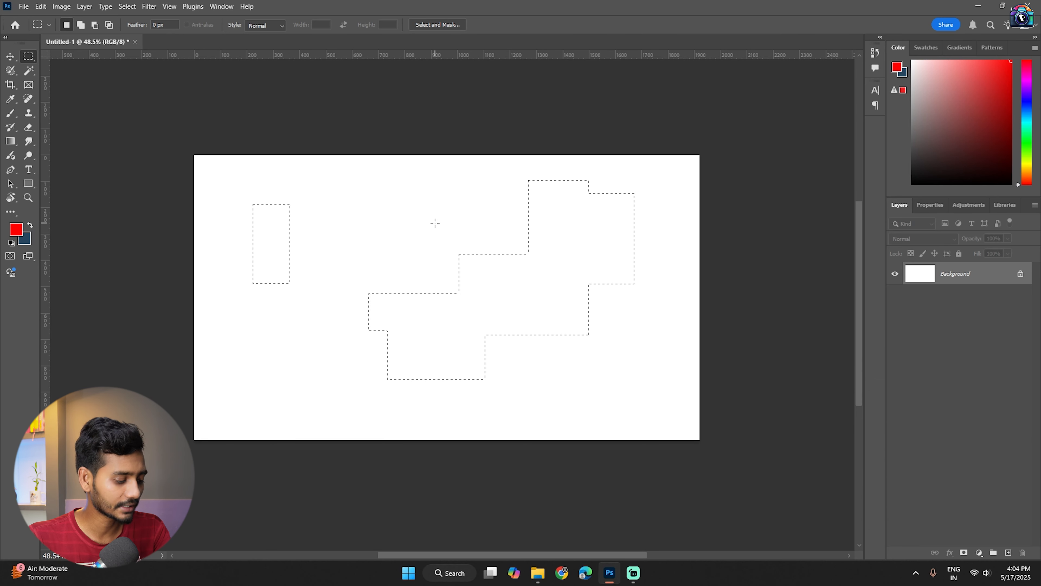
- Add a rectangle to the selected cluster, and subtract overlapping rectangular areas from the combined selection
{"action": "key", "text": "shift"}
{"action": "left_click_drag", "start_coordinate": [366, 202], "coordinate": [477, 325]}
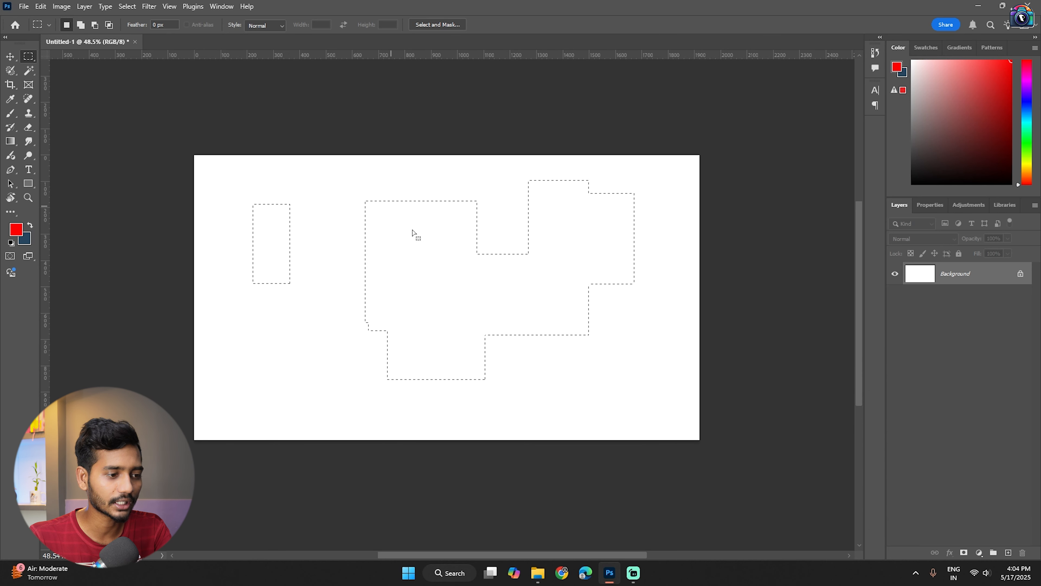
{"action": "left_click_drag", "start_coordinate": [421, 174], "coordinate": [543, 271]}
{"action": "key", "text": "alt"}
{"action": "left_click_drag", "start_coordinate": [328, 175], "coordinate": [496, 335]}
{"action": "key", "text": "alt"}
{"action": "left_click_drag", "start_coordinate": [230, 187], "coordinate": [351, 316]}
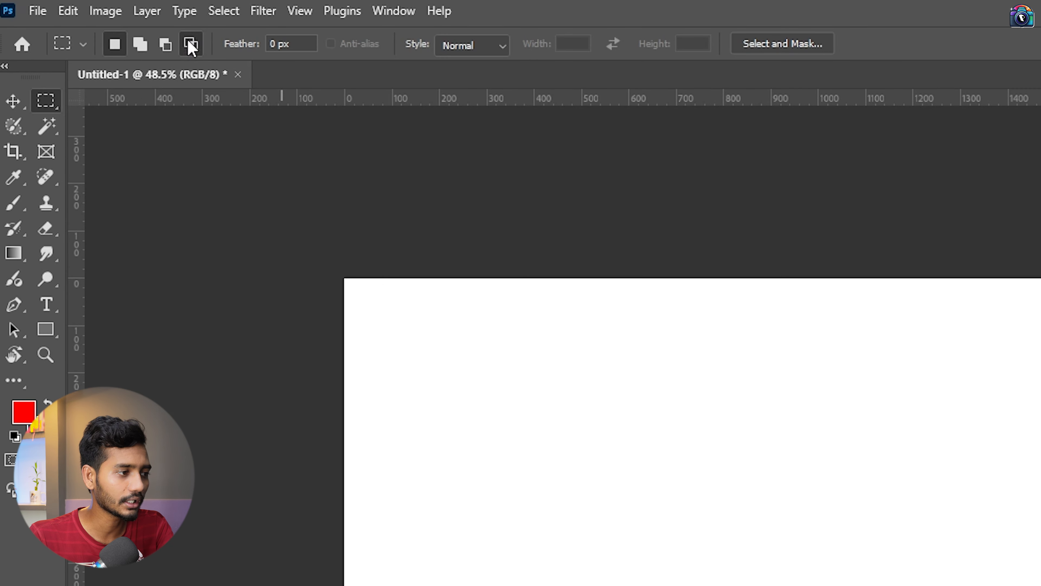
- In intersect mode, draw a rectangular selection, intersect it with an overlapping rectangle about 710 by 571 px, and deselect
{"action": "left_click", "coordinate": [191, 45]}
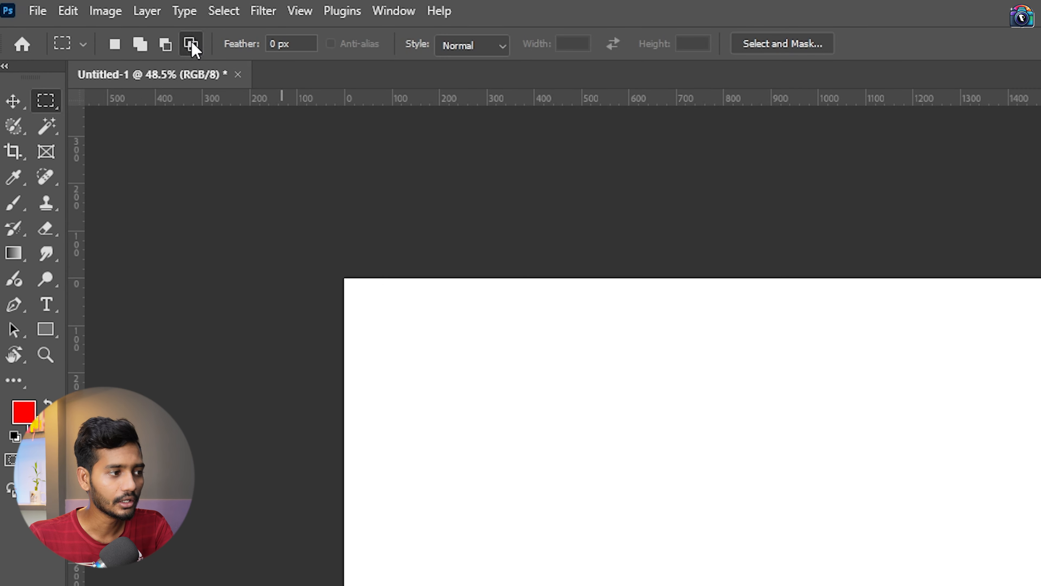
{"action": "left_click_drag", "start_coordinate": [475, 378], "coordinate": [747, 585]}
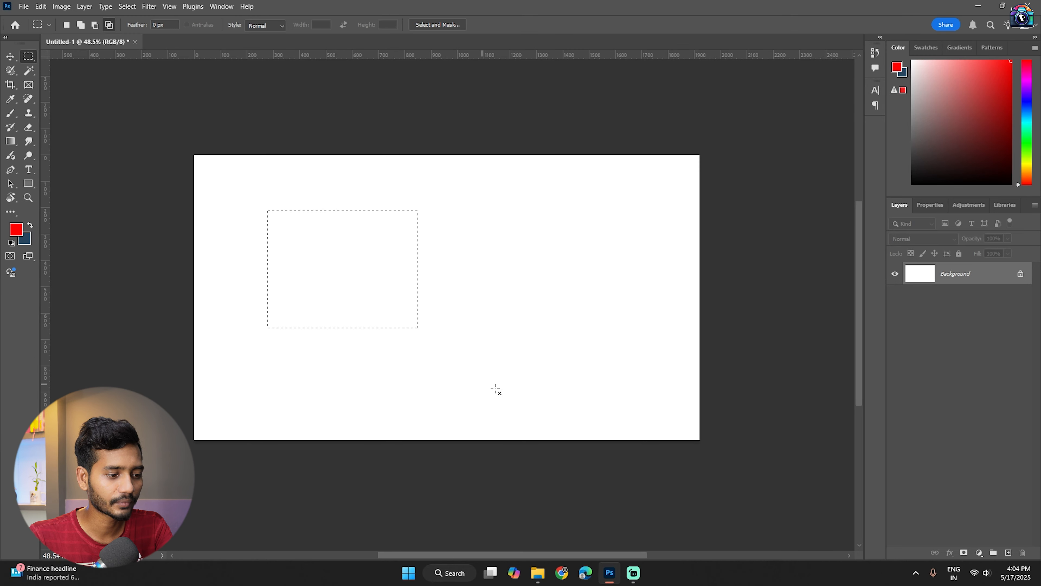
{"action": "left_click_drag", "start_coordinate": [540, 399], "coordinate": [355, 249]}
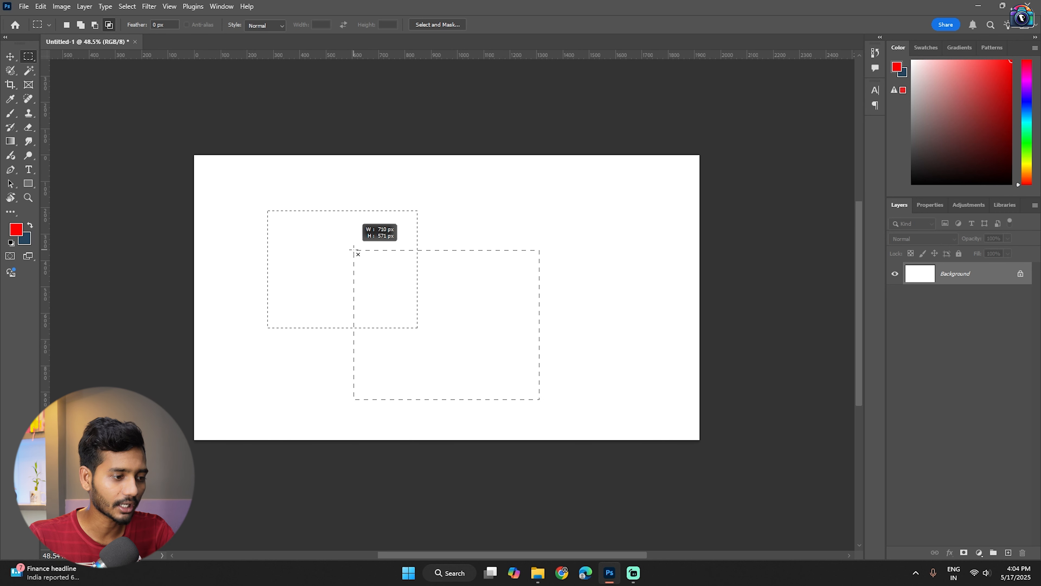
{"action": "left_click_drag", "start_coordinate": [354, 249], "coordinate": [354, 249]}
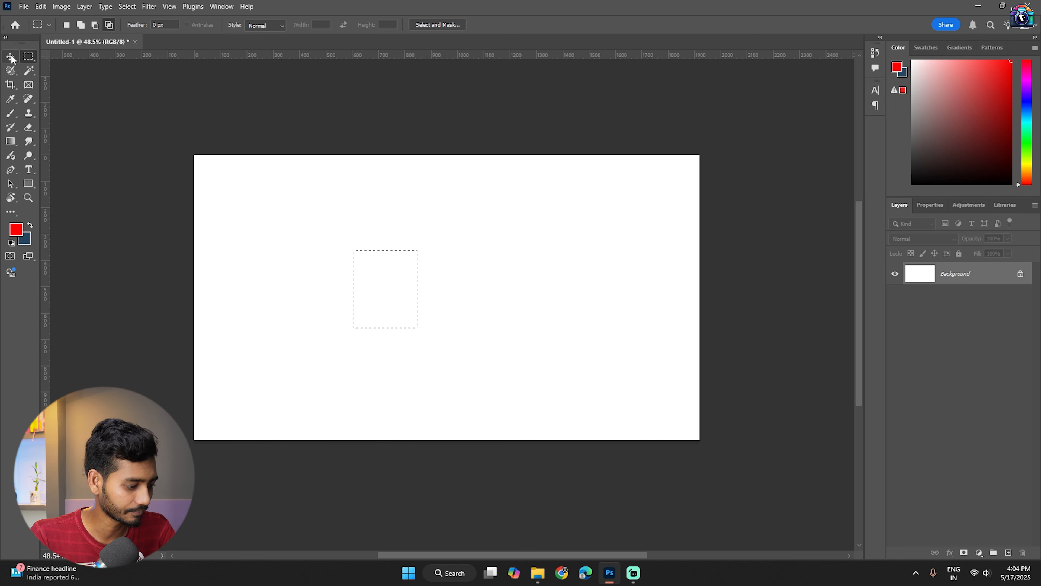
{"action": "key", "text": "ctrl+d"}
{"action": "key", "text": "v"}
- Draw a tall rectangular selection near the canvas's left side with the Rectangular Marquee tool and add a new layer
{"action": "left_click", "coordinate": [28, 57]}
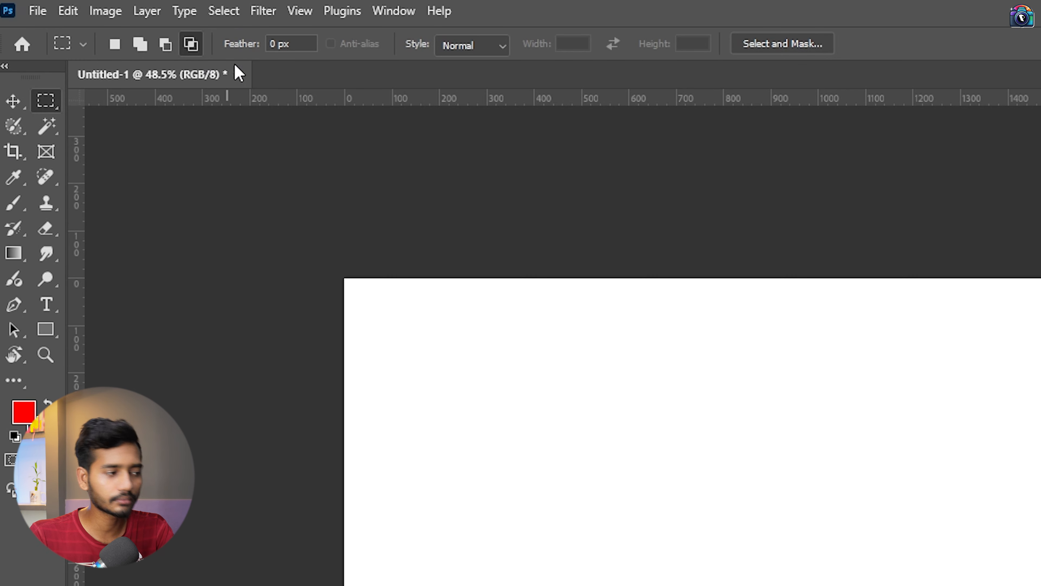
{"action": "left_click_drag", "start_coordinate": [433, 369], "coordinate": [583, 585]}
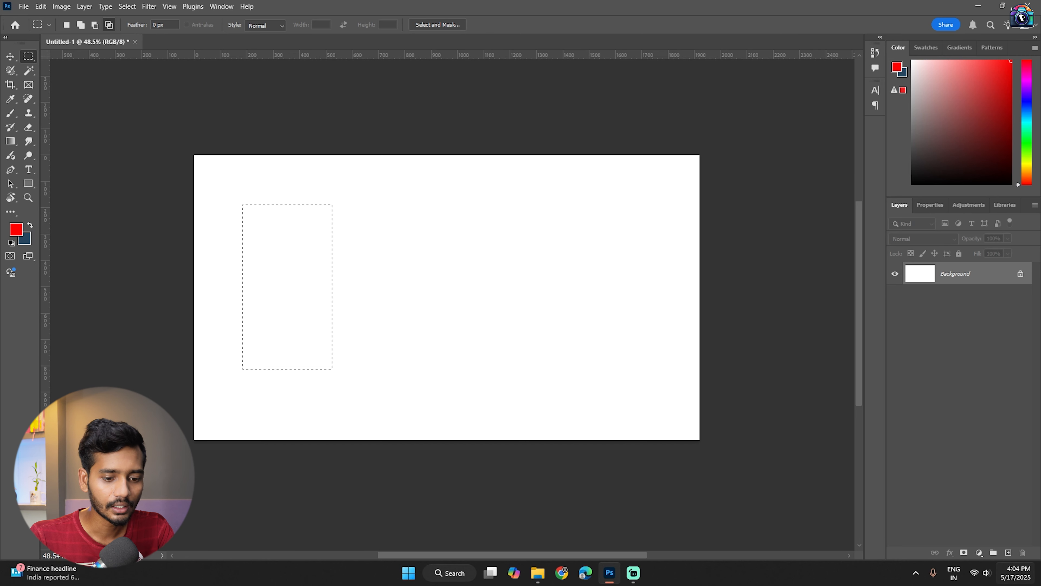
{"action": "left_click", "coordinate": [1008, 553]}
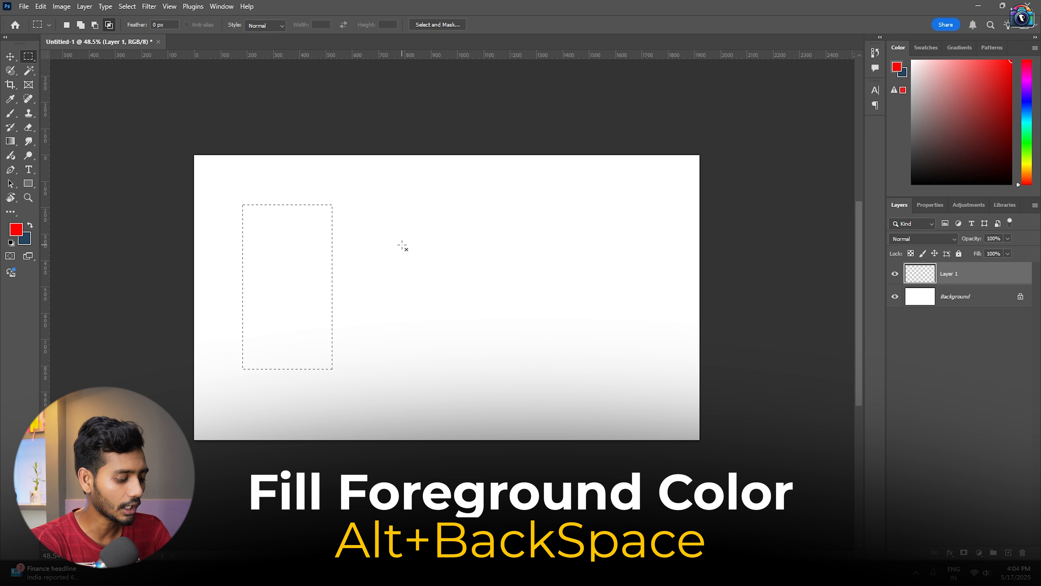
- Fill the tall selection on Layer 1 with the red foreground color, refill it with the dark blue background color, and deselect
{"action": "key", "text": "alt+BackSpace"}
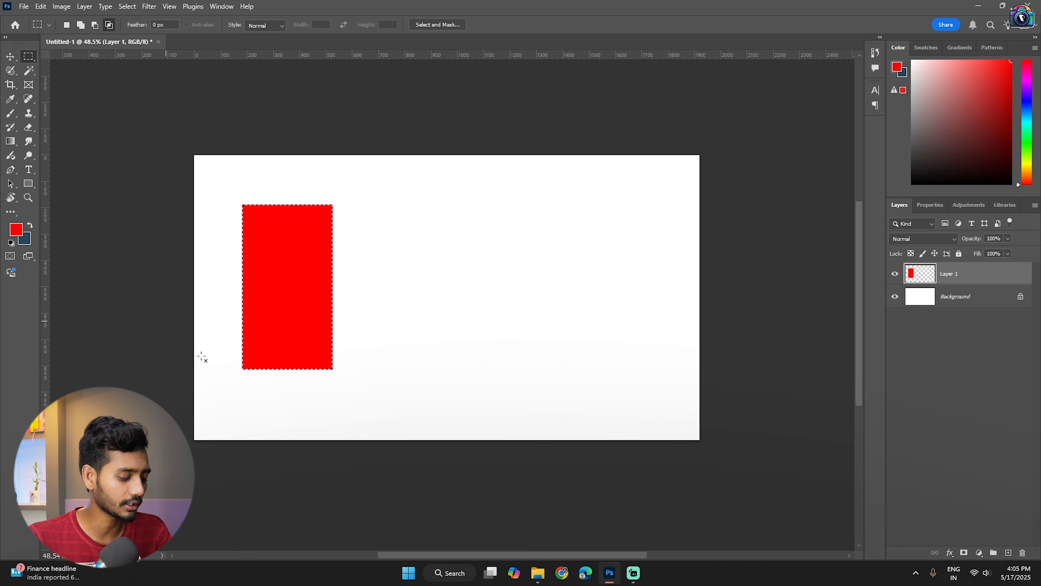
{"action": "key", "text": "ctrl+BackSpace"}
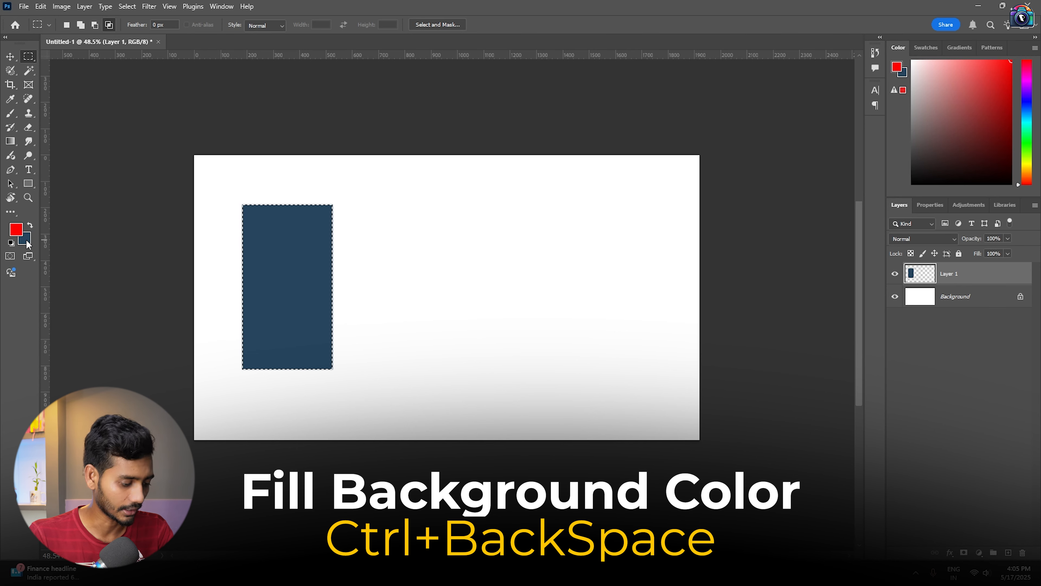
{"action": "key", "text": "ctrl+d"}
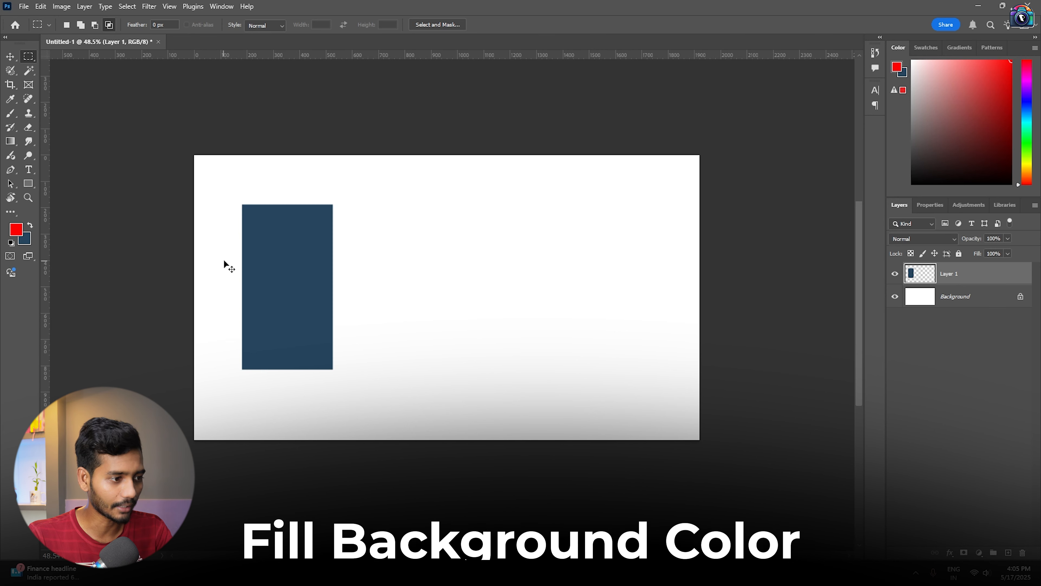
{"action": "scroll", "coordinate": [277, 214], "scroll_direction": "up", "scroll_amount": 2}
{"action": "scroll", "coordinate": [372, 193], "scroll_direction": "up", "scroll_amount": 3}
{"action": "scroll", "coordinate": [373, 222], "scroll_direction": "down", "scroll_amount": 5}
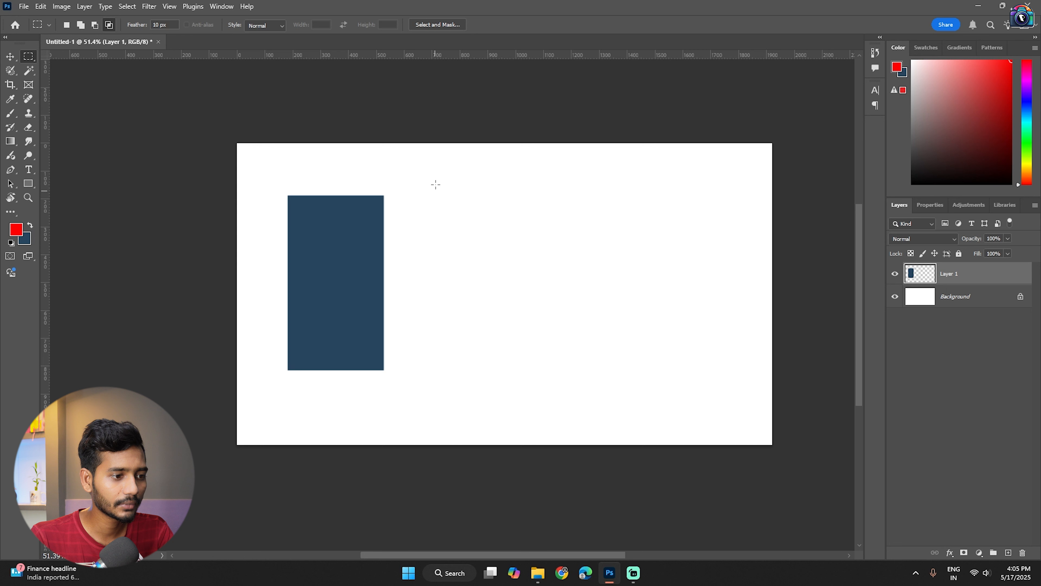
- With the marquee feather at 10 px, select a tall rectangle beside the blue one, fill it with red, and deselect
{"action": "left_click_drag", "start_coordinate": [436, 185], "coordinate": [555, 386]}
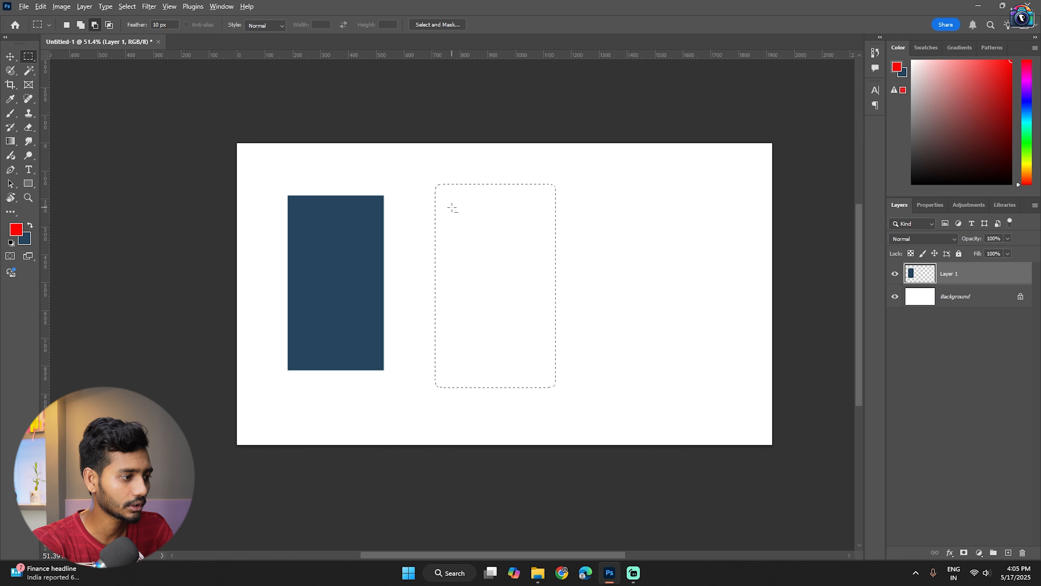
{"action": "key", "text": "alt+BackSpace"}
{"action": "key", "text": "ctrl+d"}
{"action": "scroll", "coordinate": [451, 208], "scroll_direction": "up", "scroll_amount": 3}
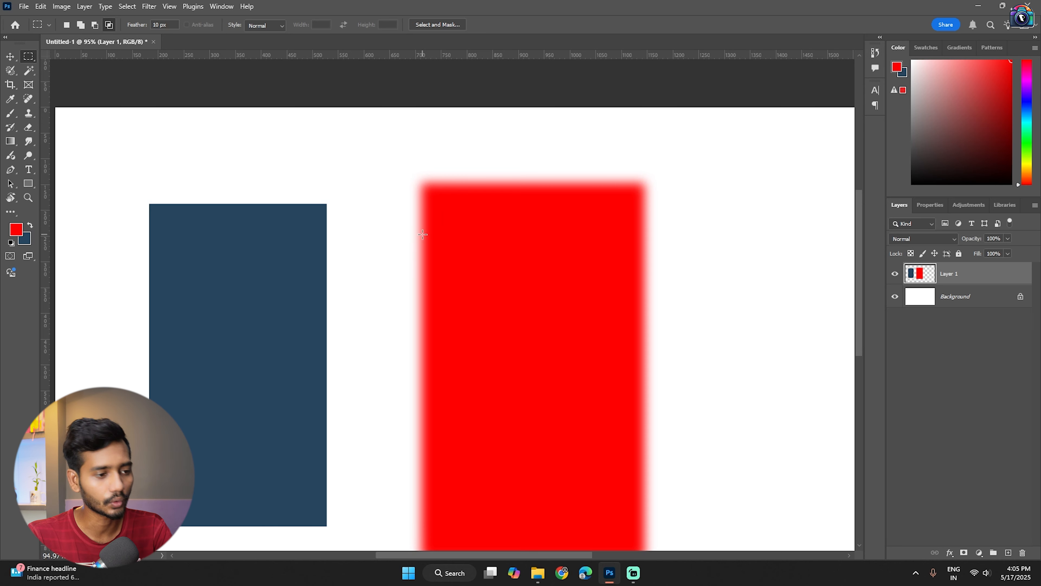
{"action": "scroll", "coordinate": [251, 191], "scroll_direction": "down", "scroll_amount": 3}
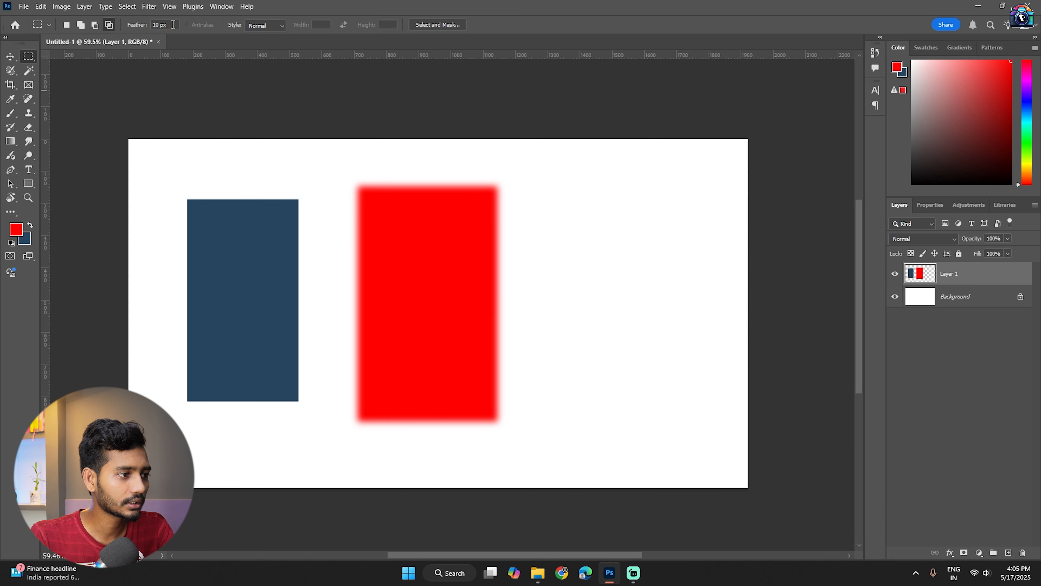
- Set the marquee feather to 0 px and draw a tall rectangular selection in the blank area beyond the red rectangle
{"action": "type", "text": "0"}
{"action": "key", "text": "Return"}
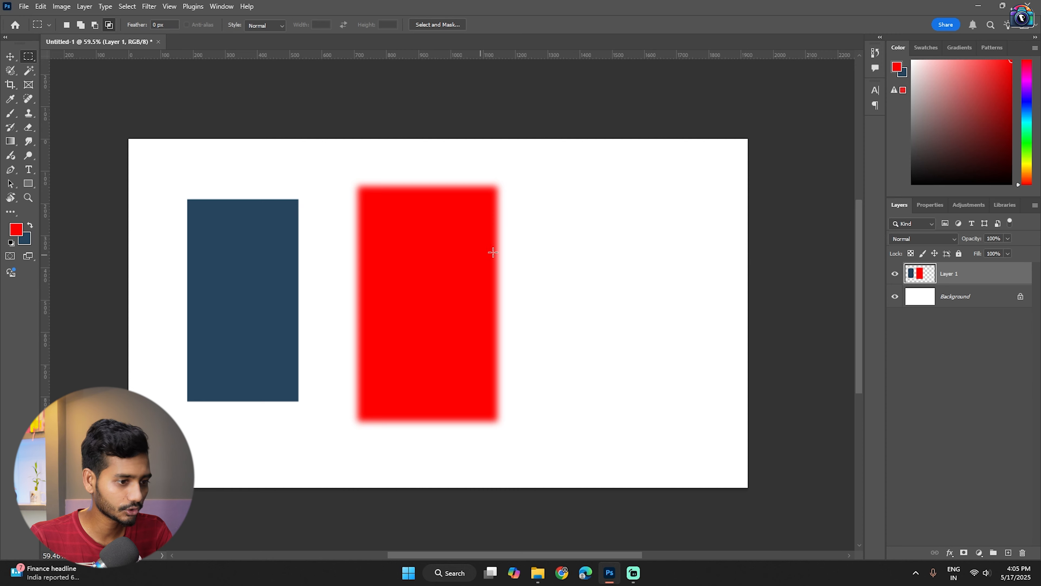
{"action": "left_click_drag", "start_coordinate": [549, 193], "coordinate": [654, 370]}
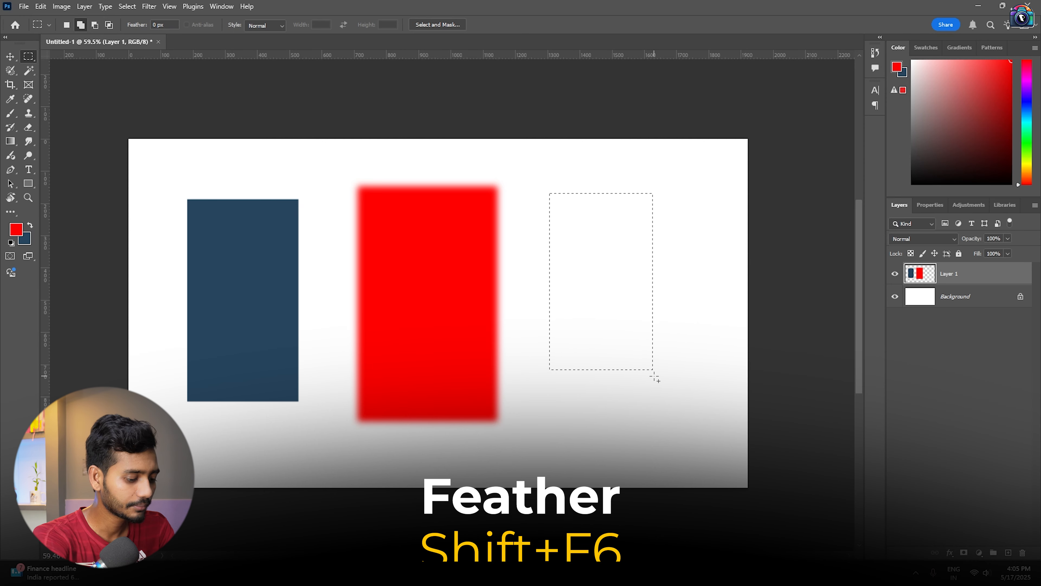
- Feather the new rectangular selection with a radius of 5 pixels
{"action": "key", "text": "shift+F6"}
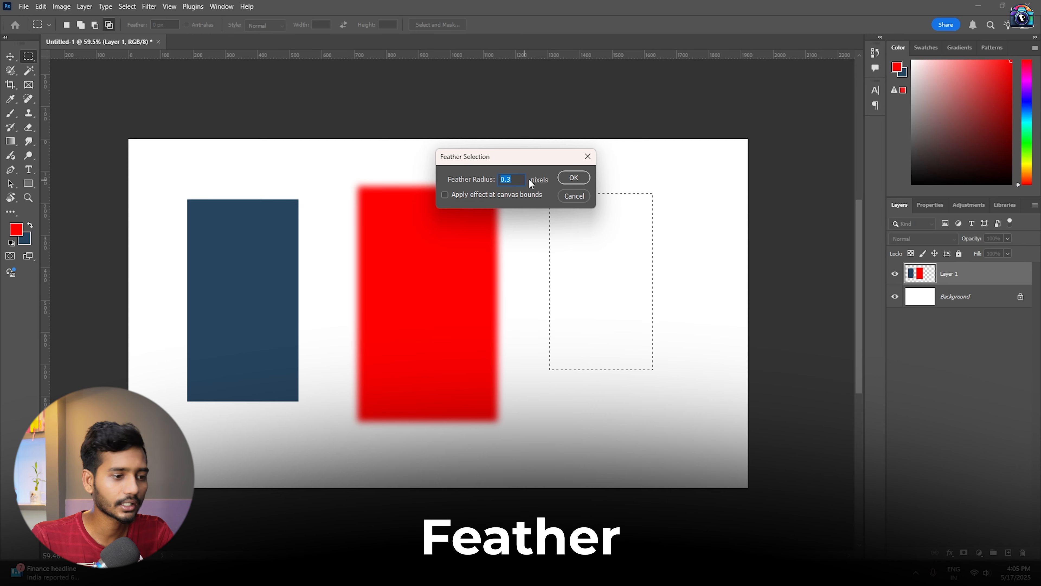
{"action": "left_click", "coordinate": [587, 156]}
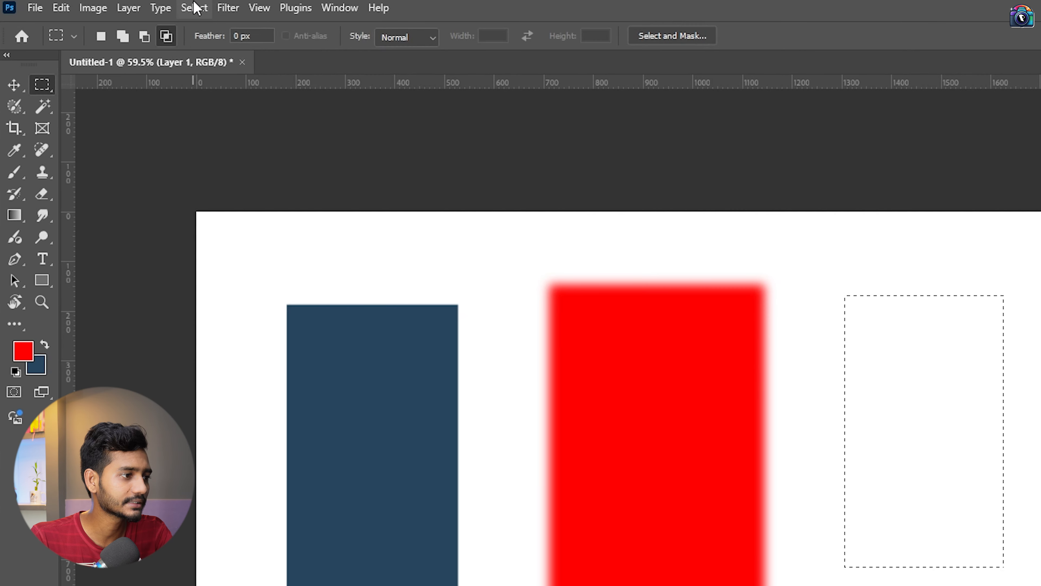
{"action": "left_click", "coordinate": [127, 7]}
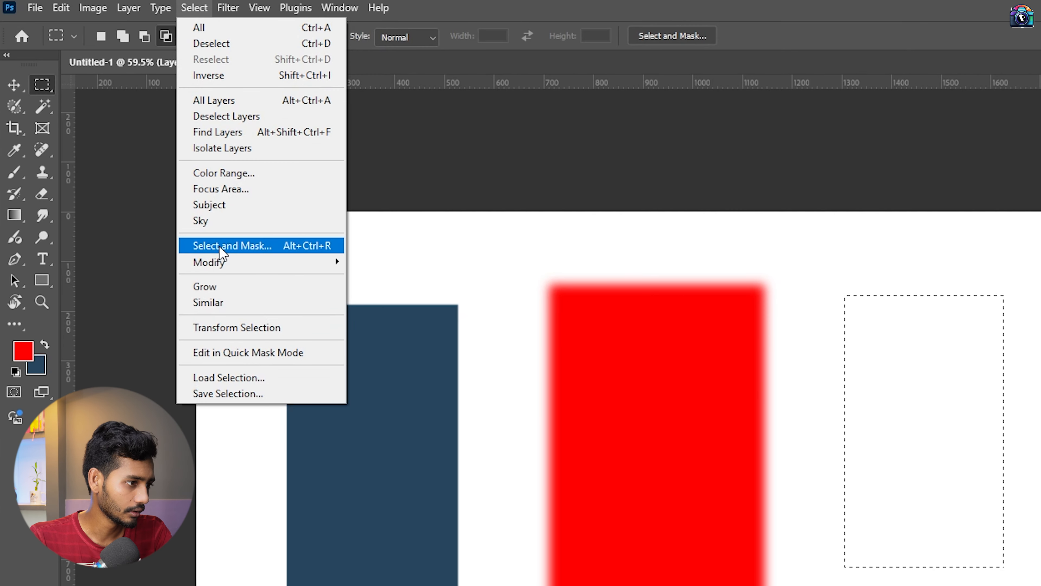
{"action": "mouse_move", "coordinate": [328, 265]}
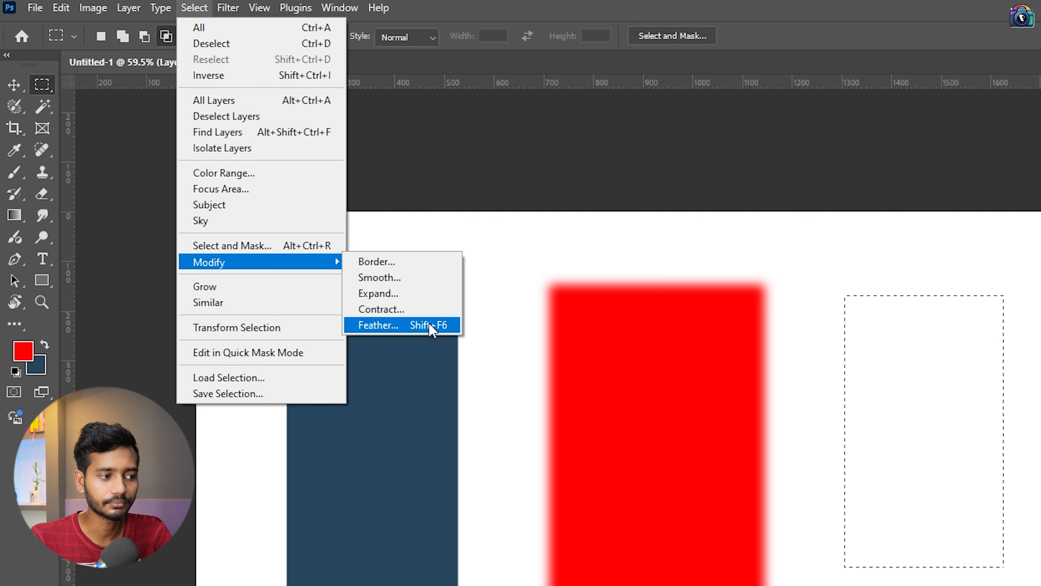
{"action": "left_click", "coordinate": [422, 330]}
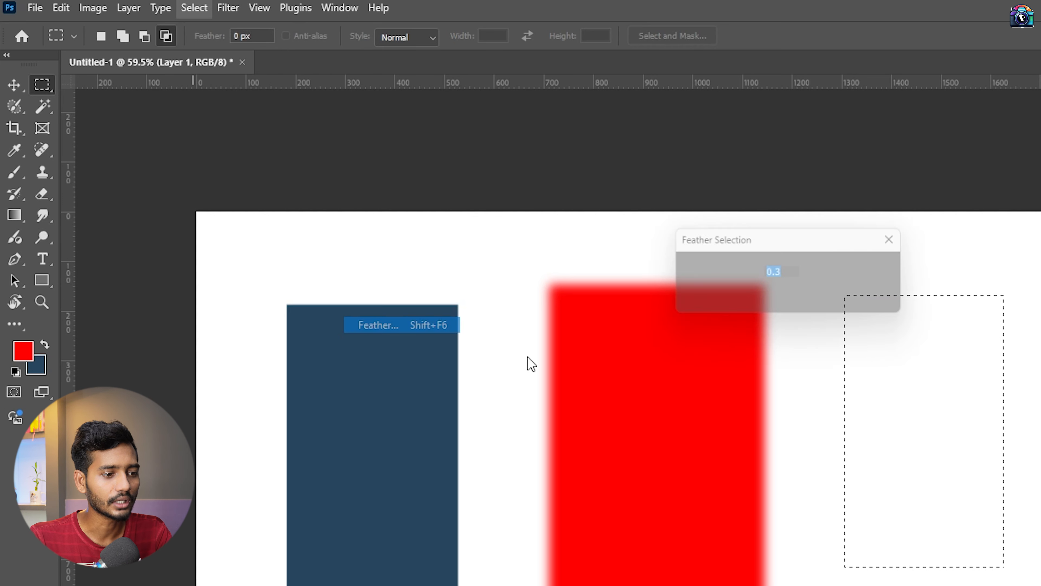
{"action": "type", "text": "5"}
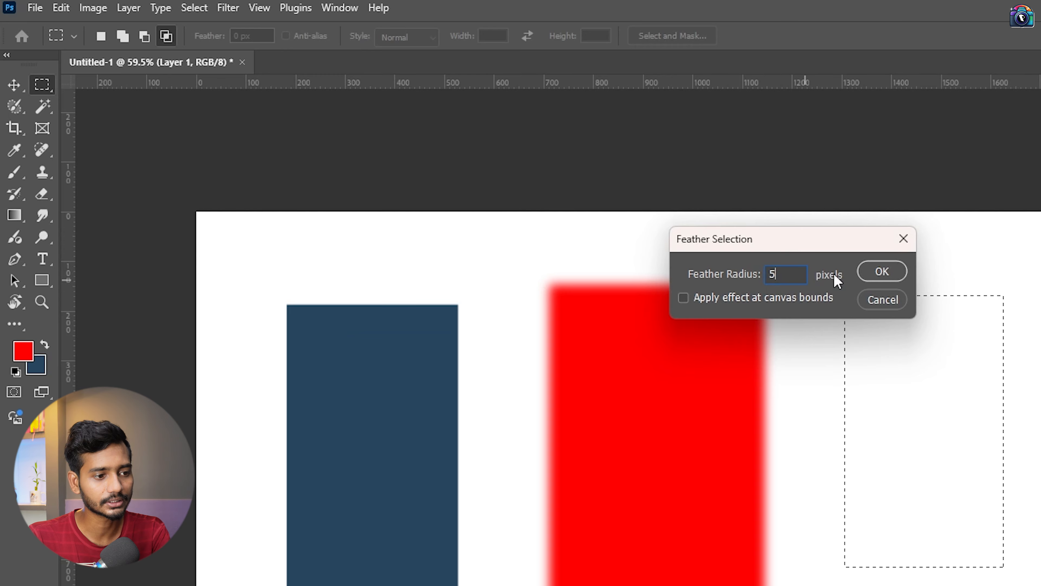
{"action": "left_click", "coordinate": [882, 271]}
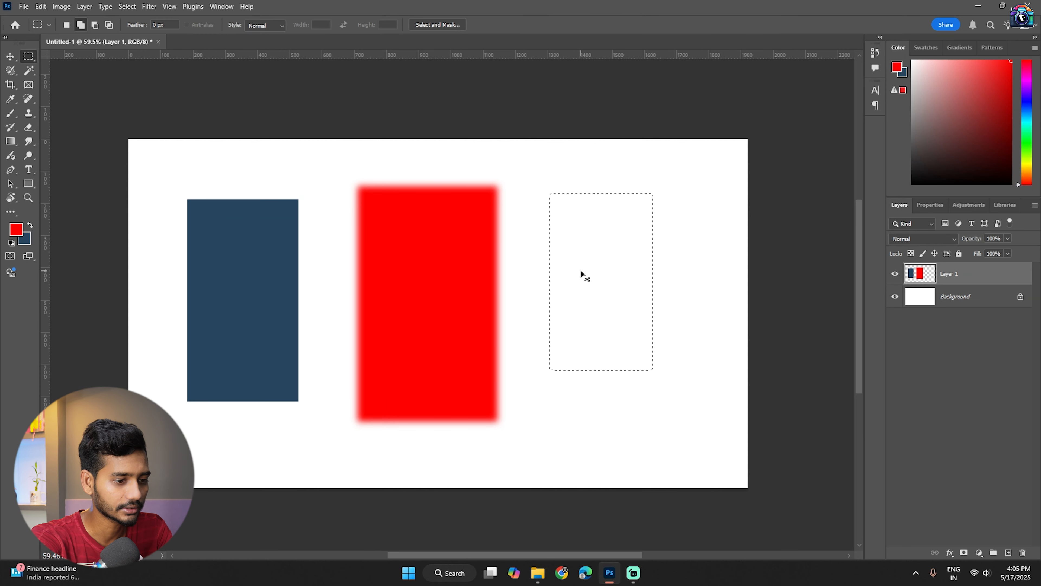
- Fill the feathered selection with the dark blue background color, deselect, and inspect its soft edges
{"action": "key", "text": "ctrl+BackSpace"}
{"action": "key", "text": "ctrl+d"}
{"action": "scroll", "coordinate": [506, 261], "scroll_direction": "up", "scroll_amount": 4}
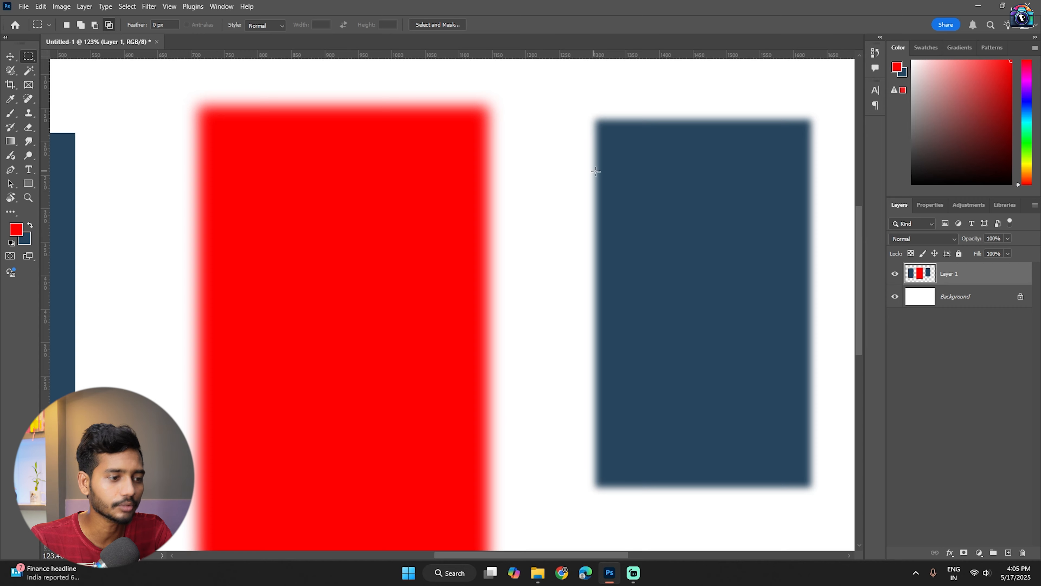
{"action": "scroll", "coordinate": [598, 172], "scroll_direction": "down", "scroll_amount": 3}
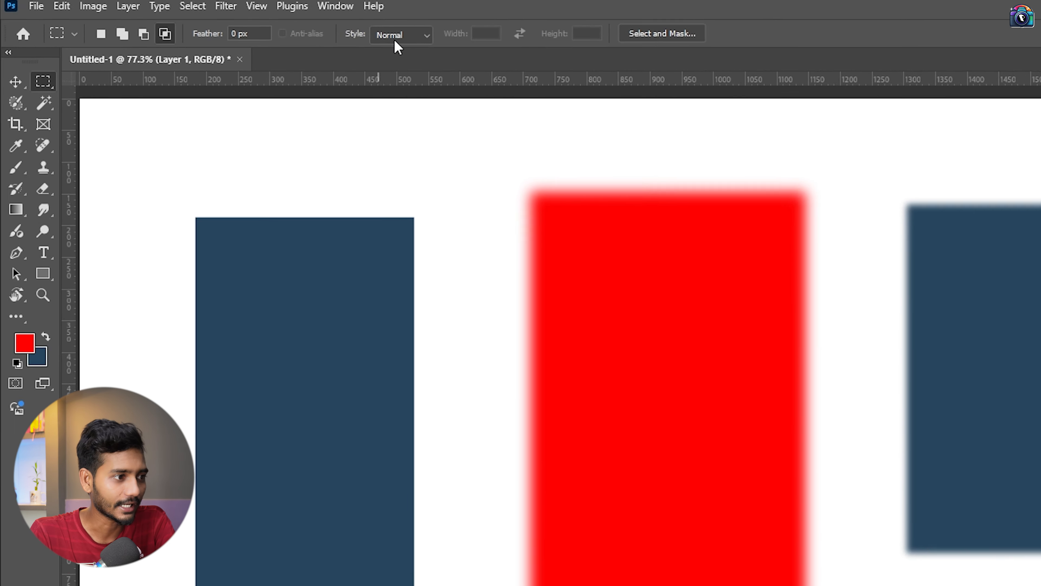
- With the marquee style set to Normal, draw a wide rectangular selection reaching from the first blue rectangle to the feathered blue one
{"action": "left_click", "coordinate": [265, 26]}
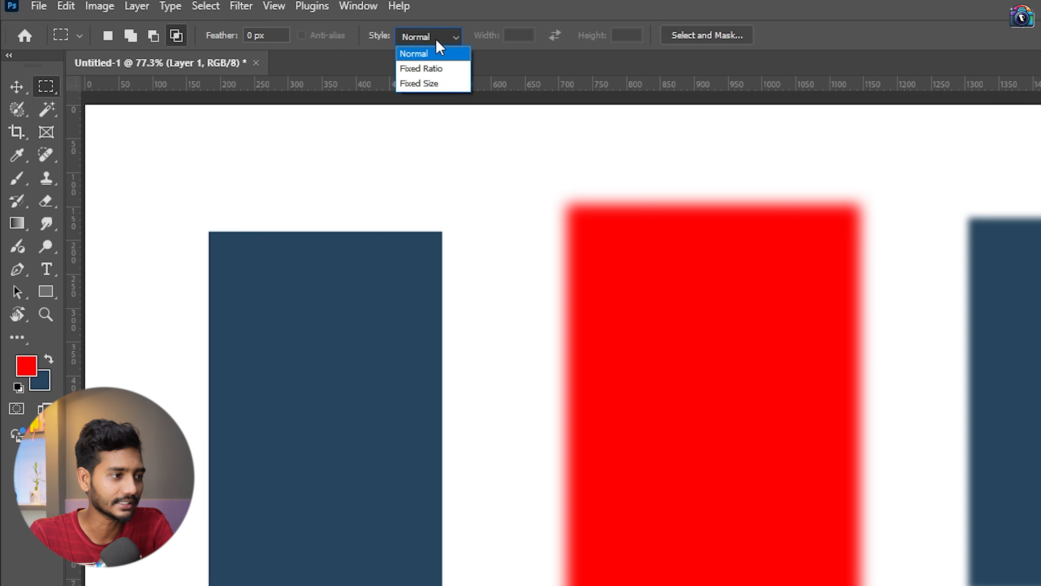
{"action": "left_click", "coordinate": [438, 51]}
{"action": "left_click_drag", "start_coordinate": [356, 176], "coordinate": [1040, 430]}
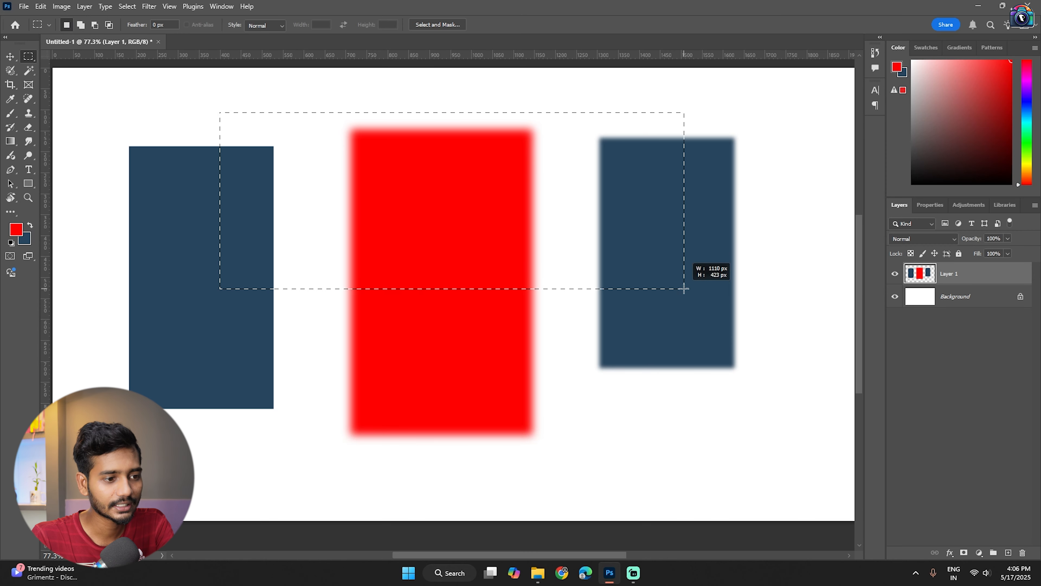
{"action": "left_click_drag", "start_coordinate": [684, 288], "coordinate": [619, 307]}
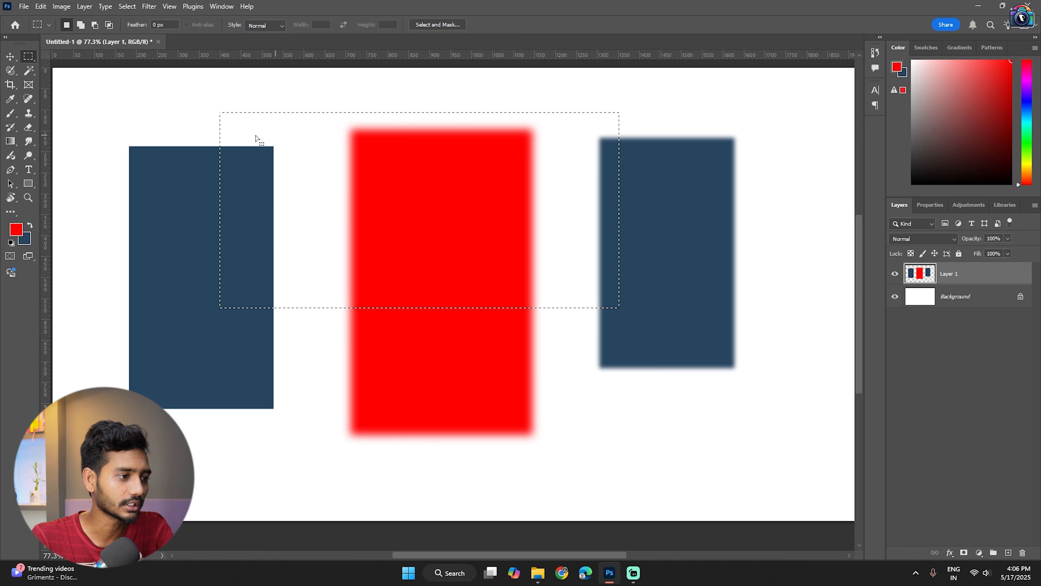
- Set the marquee style to Fixed Ratio 1:1 and draw a square selection about 470 px wide over the red rectangle's edge
{"action": "left_click", "coordinate": [269, 25]}
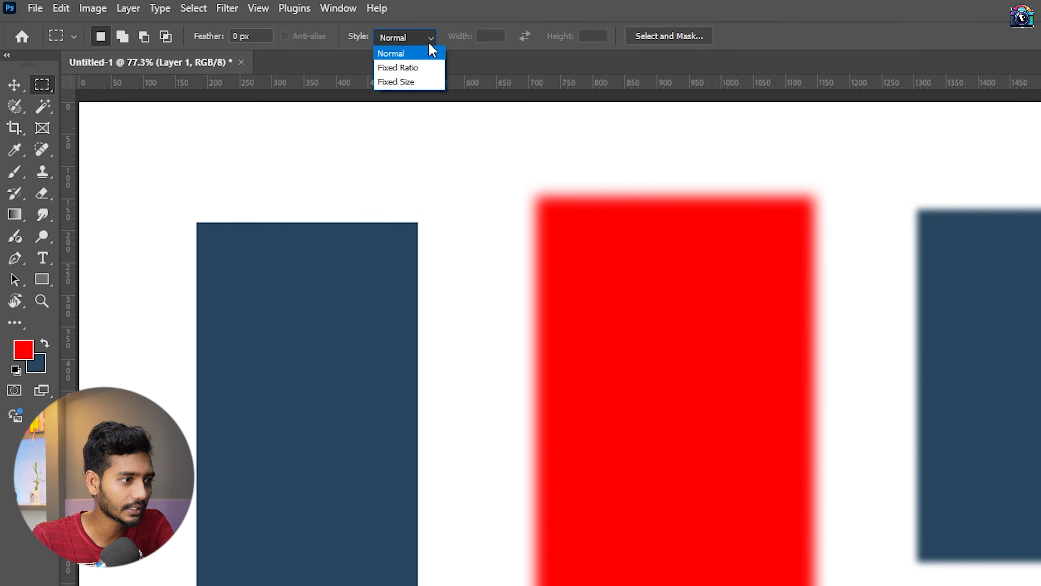
{"action": "left_click", "coordinate": [267, 44]}
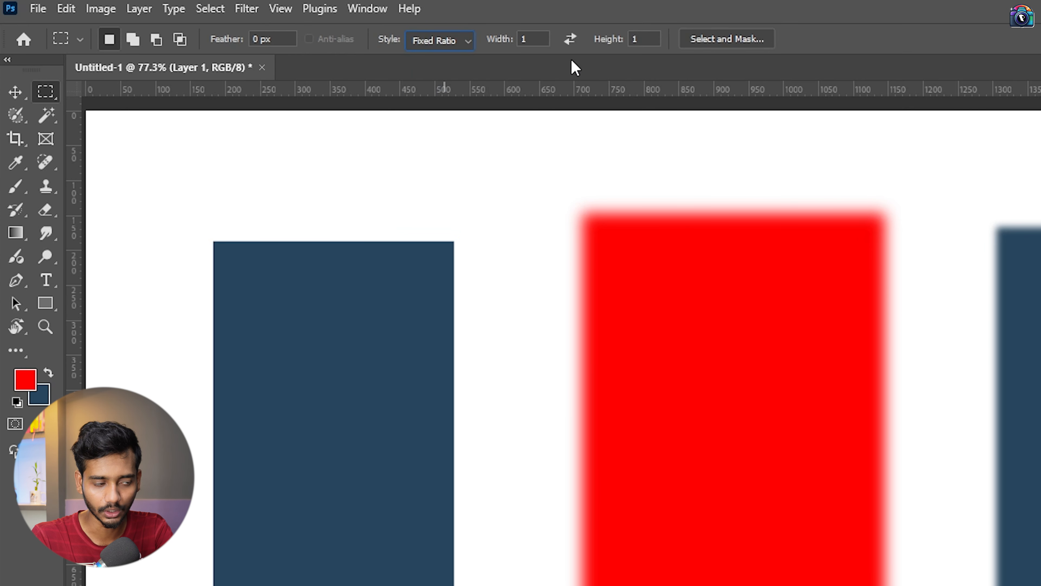
{"action": "left_click_drag", "start_coordinate": [403, 220], "coordinate": [823, 553]}
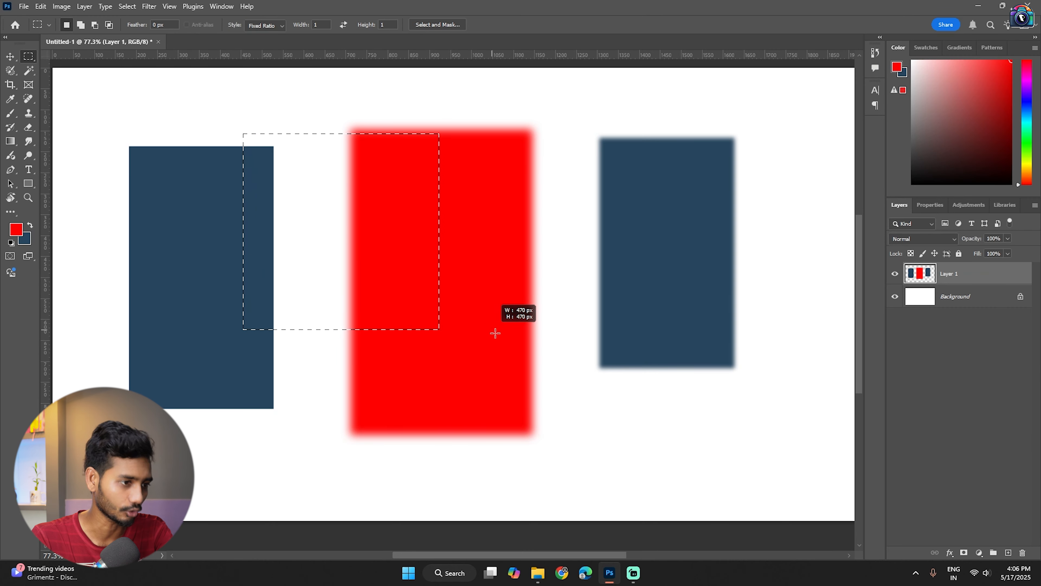
{"action": "left_click_drag", "start_coordinate": [495, 333], "coordinate": [495, 333]}
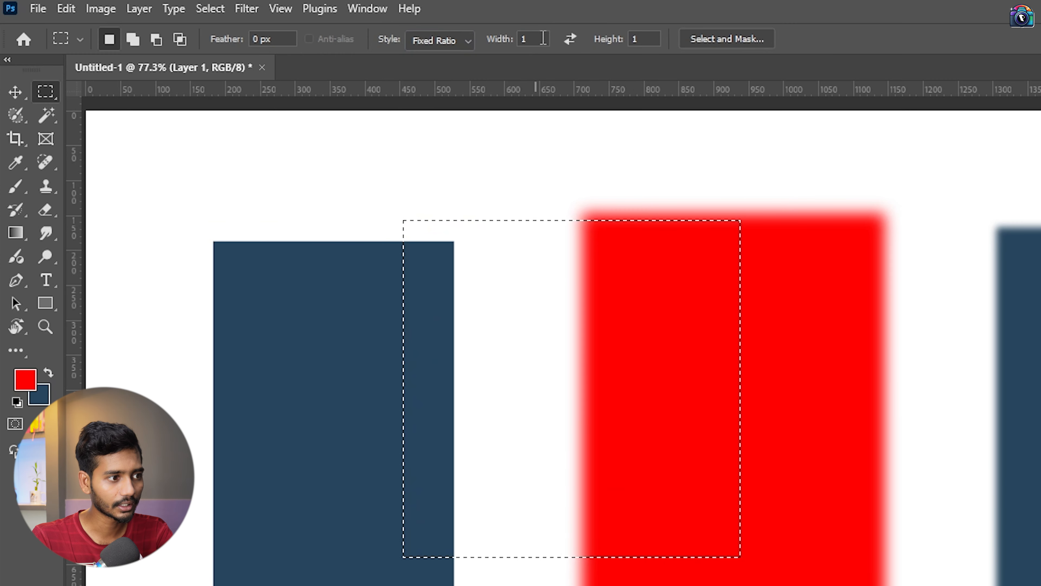
- Set the fixed ratio's width to 2, draw a 2:1 selection across the upper part of the red rectangle, and deselect
{"action": "type", "text": "2"}
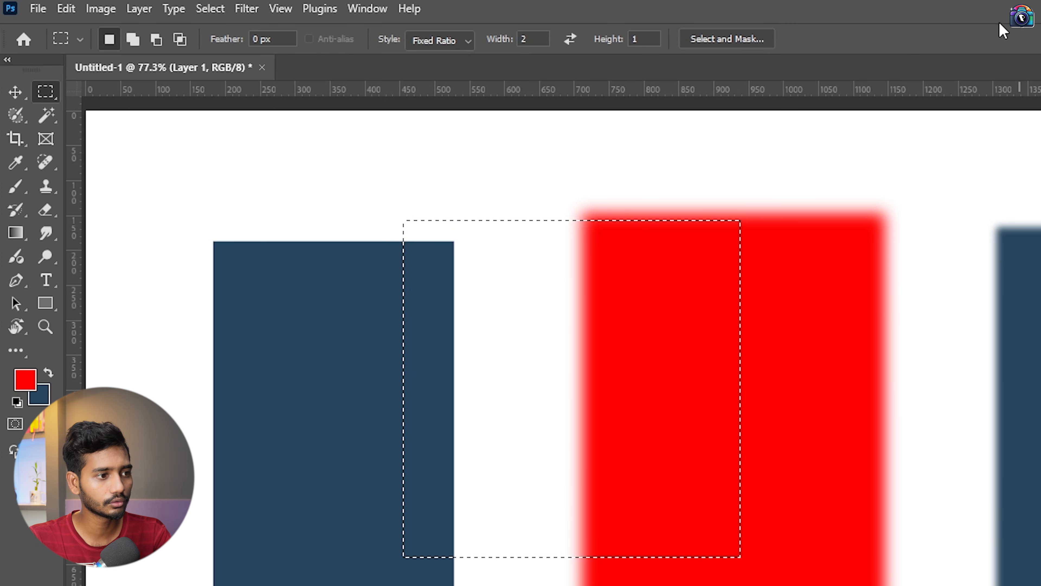
{"action": "left_click_drag", "start_coordinate": [525, 249], "coordinate": [512, 260]}
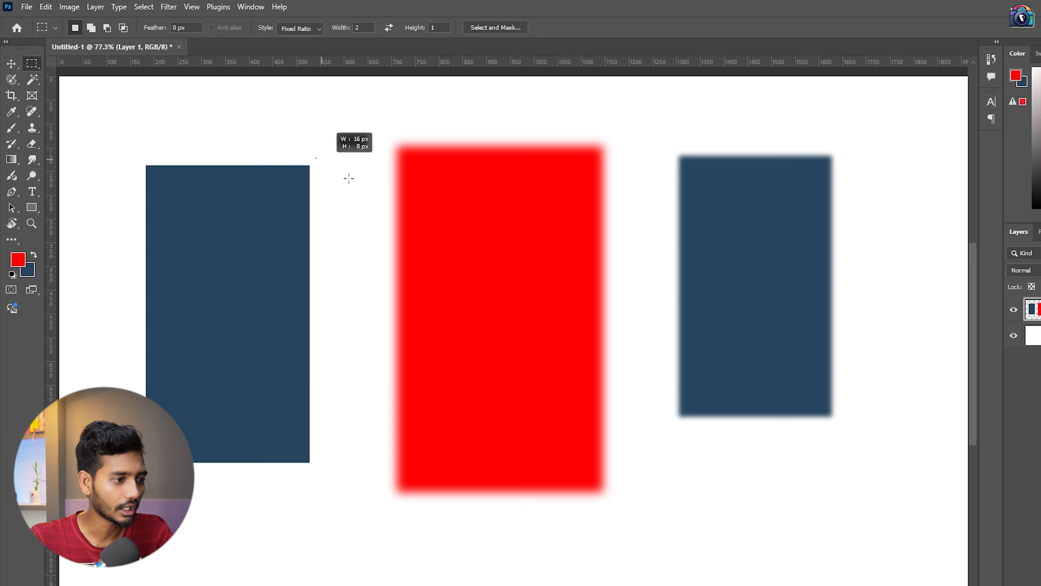
{"action": "left_click_drag", "start_coordinate": [349, 178], "coordinate": [646, 367]}
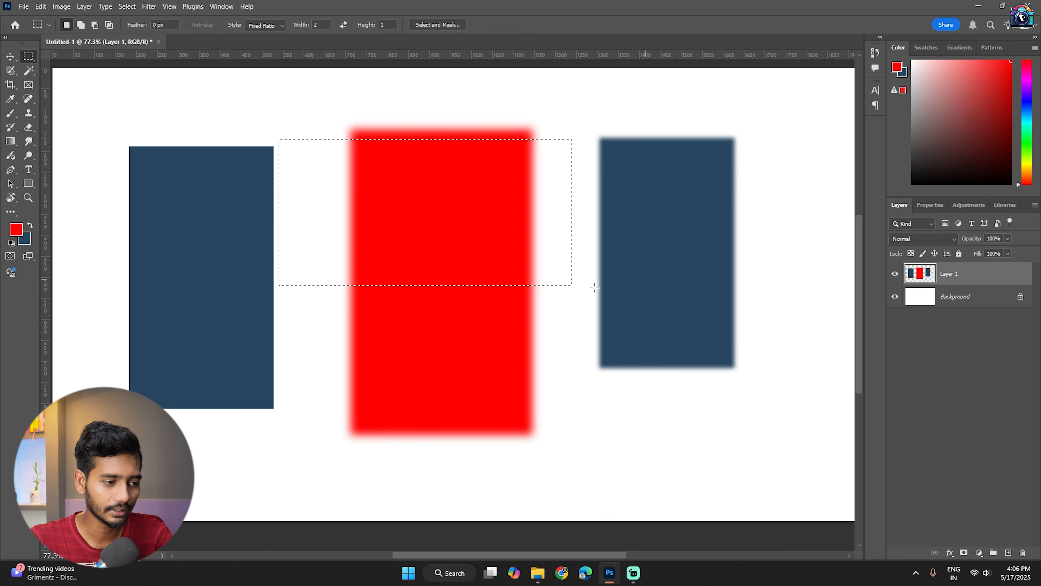
{"action": "left_click", "coordinate": [298, 193]}
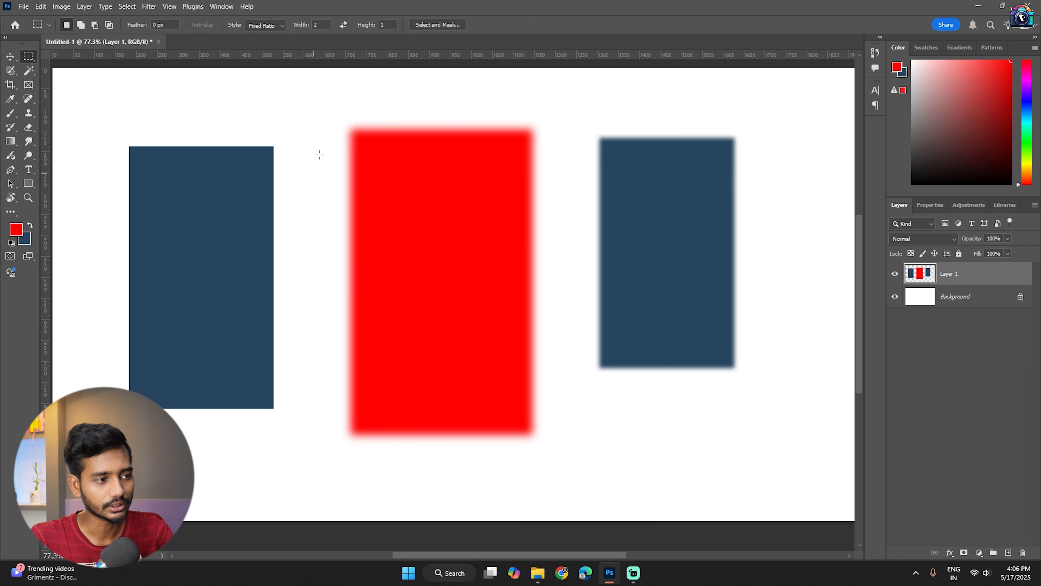
- Set the marquee style to Fixed Size, 50 px by 50 px, and place a selection between the first blue and red rectangles
{"action": "left_click", "coordinate": [277, 26]}
{"action": "left_click", "coordinate": [380, 73]}
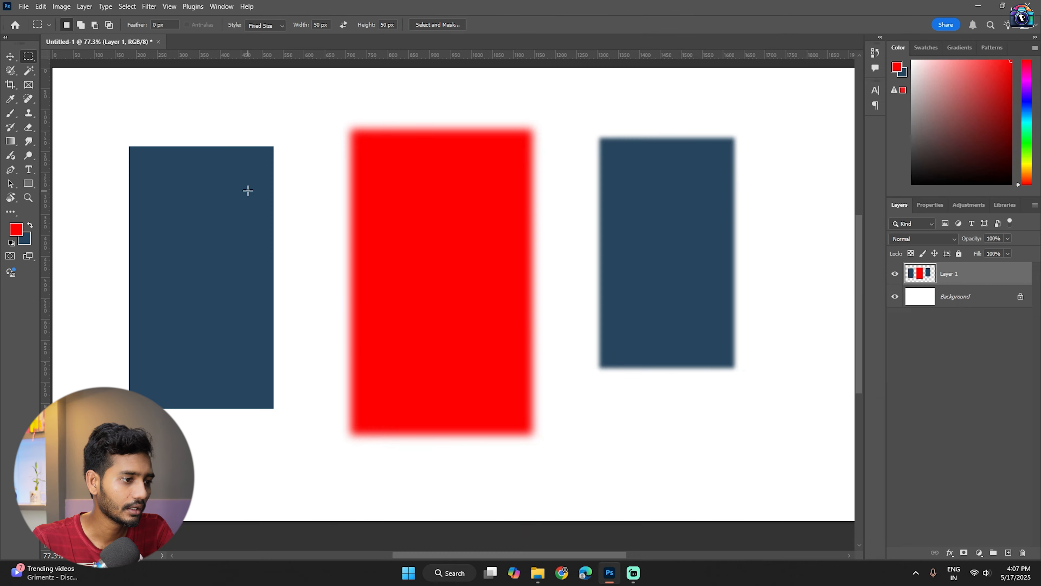
{"action": "left_click_drag", "start_coordinate": [299, 203], "coordinate": [299, 192]}
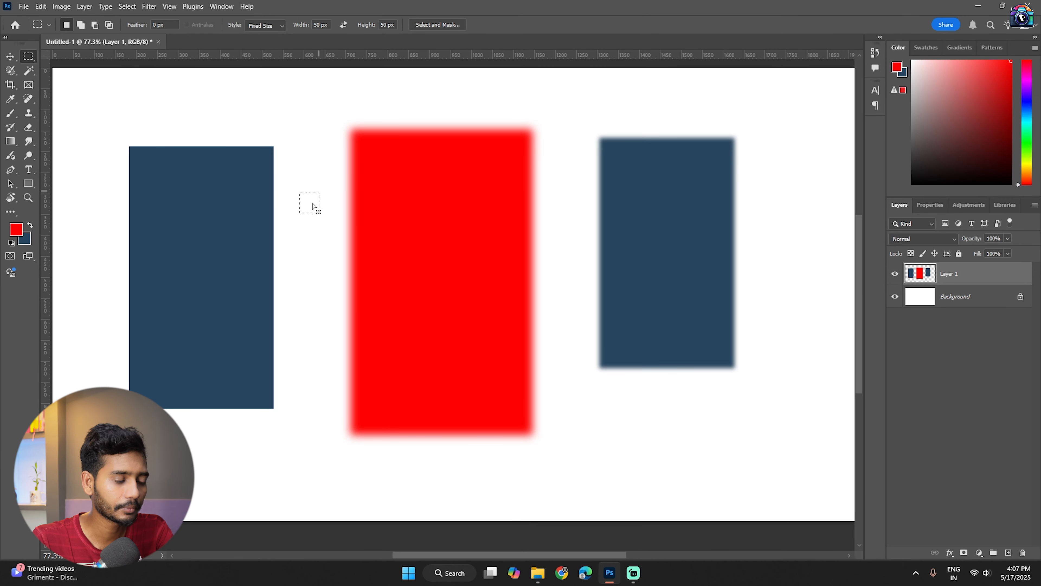
{"action": "scroll", "coordinate": [313, 207], "scroll_direction": "up", "scroll_amount": 4}
{"action": "scroll", "coordinate": [307, 208], "scroll_direction": "down", "scroll_amount": 4}
- Place the 50 px square selection at several spots on and around the red rectangle, and deselect
{"action": "left_click_drag", "start_coordinate": [387, 194], "coordinate": [363, 139]}
{"action": "left_click_drag", "start_coordinate": [434, 144], "coordinate": [440, 156]}
{"action": "left_click_drag", "start_coordinate": [304, 133], "coordinate": [393, 177]}
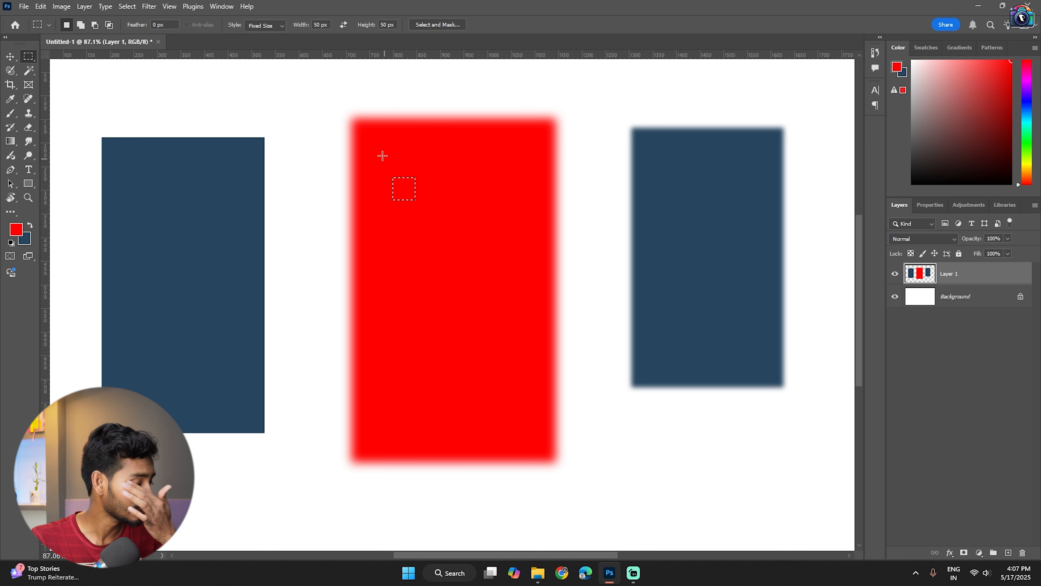
{"action": "left_click_drag", "start_coordinate": [416, 174], "coordinate": [384, 127]}
{"action": "mouse_move", "coordinate": [378, 186]}
{"action": "left_mouse_down"}
{"action": "mouse_move", "coordinate": [418, 205]}
{"action": "mouse_move", "coordinate": [390, 177]}
{"action": "left_mouse_up"}
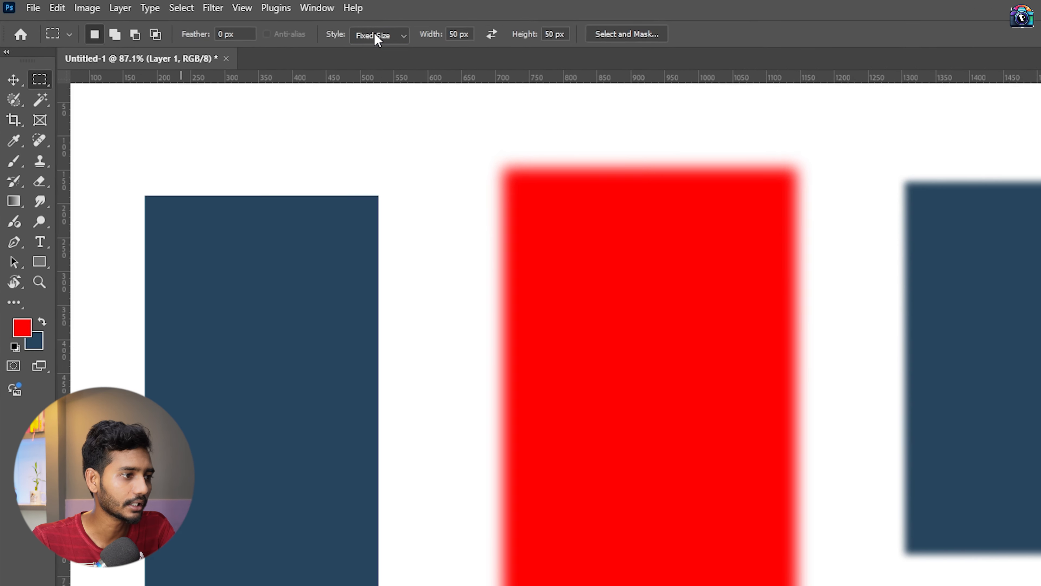
- Set the marquee style to Normal and draw a selection about 865 px by 120 px from the first blue rectangle across to the second
{"action": "left_click", "coordinate": [266, 25]}
{"action": "left_click", "coordinate": [262, 35]}
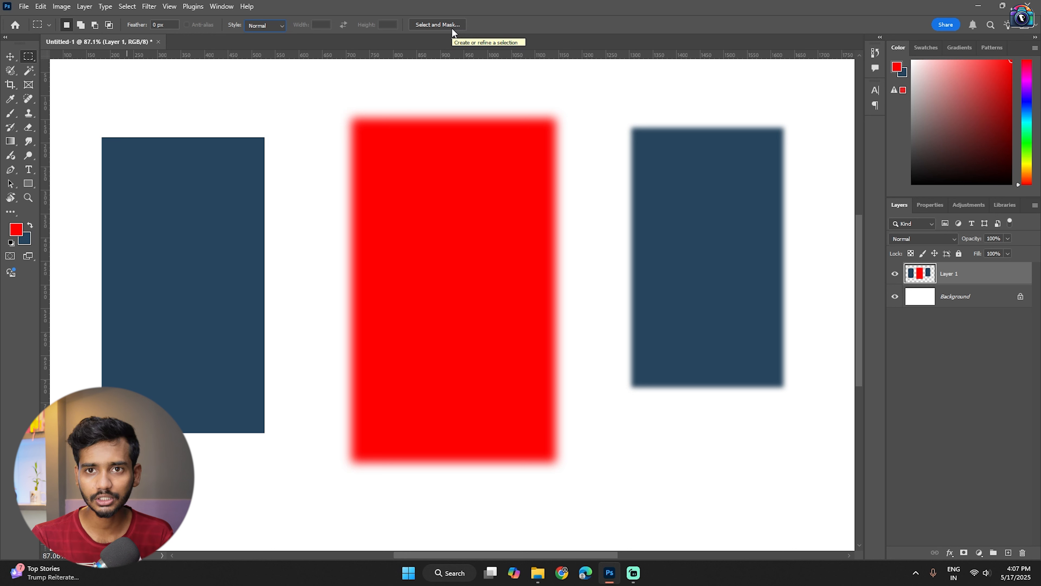
{"action": "left_click_drag", "start_coordinate": [261, 155], "coordinate": [668, 209]}
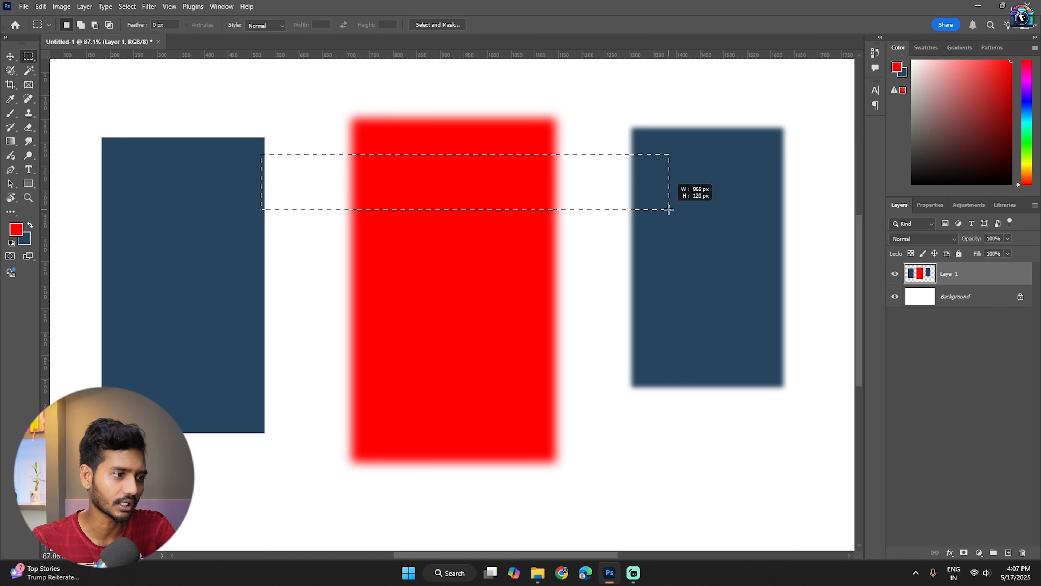
- Keep the Normal style, draw trial marquee selections between the first blue rectangle and the red one, and deselect
{"action": "left_click", "coordinate": [275, 24]}
{"action": "left_click", "coordinate": [275, 36]}
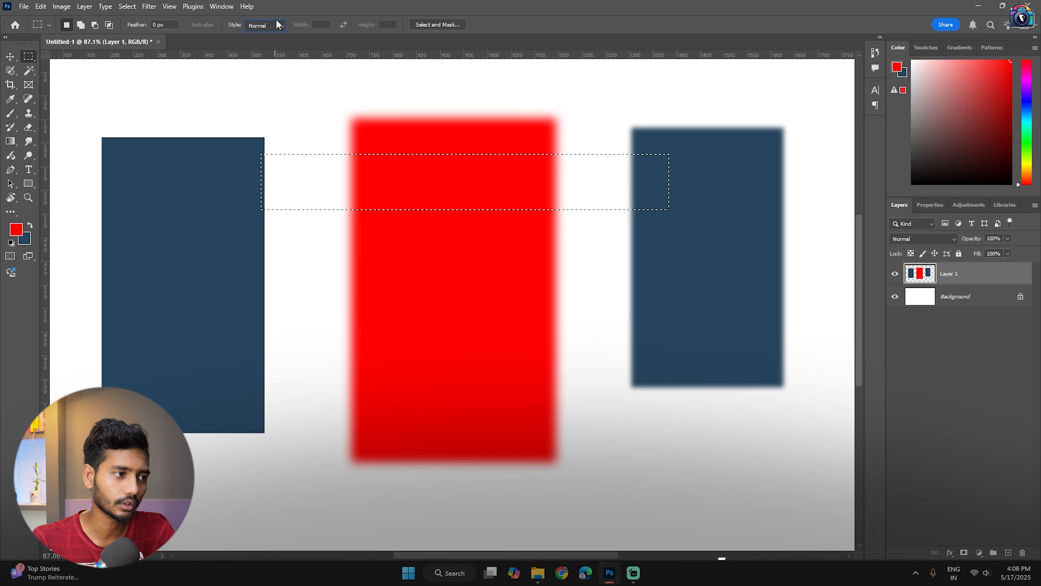
{"action": "left_click_drag", "start_coordinate": [224, 129], "coordinate": [495, 191]}
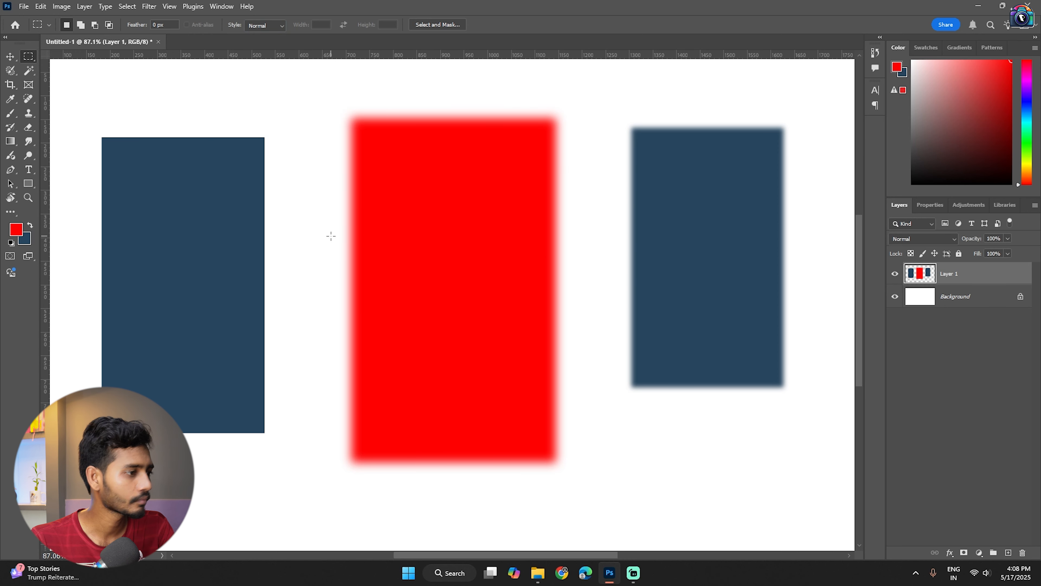
{"action": "left_click_drag", "start_coordinate": [323, 215], "coordinate": [436, 313]}
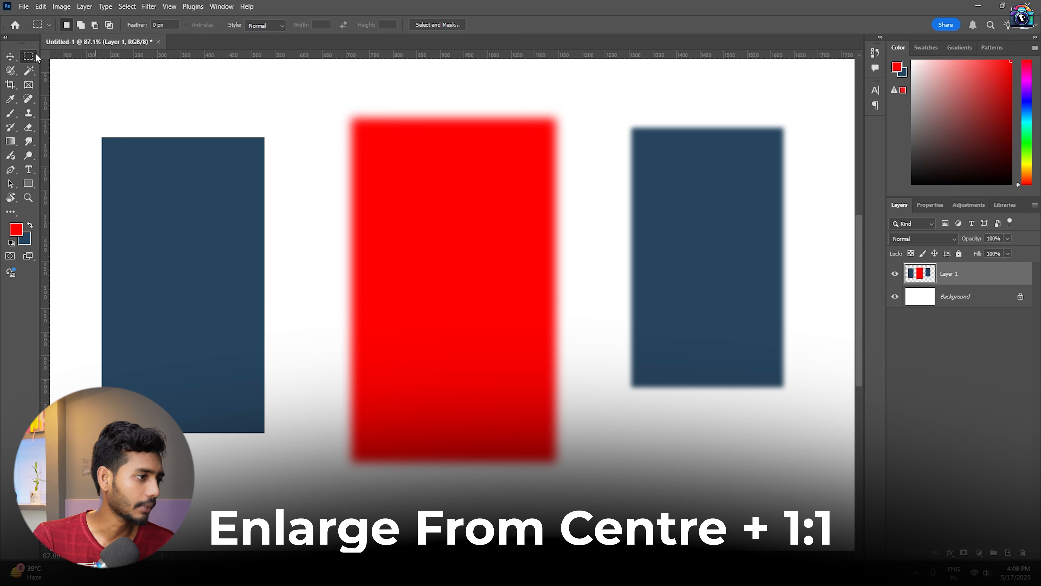
- Draw an elliptical selection over the red rectangle's edge with the Elliptical Marquee tool, and deselect
{"action": "right_click", "coordinate": [28, 56]}
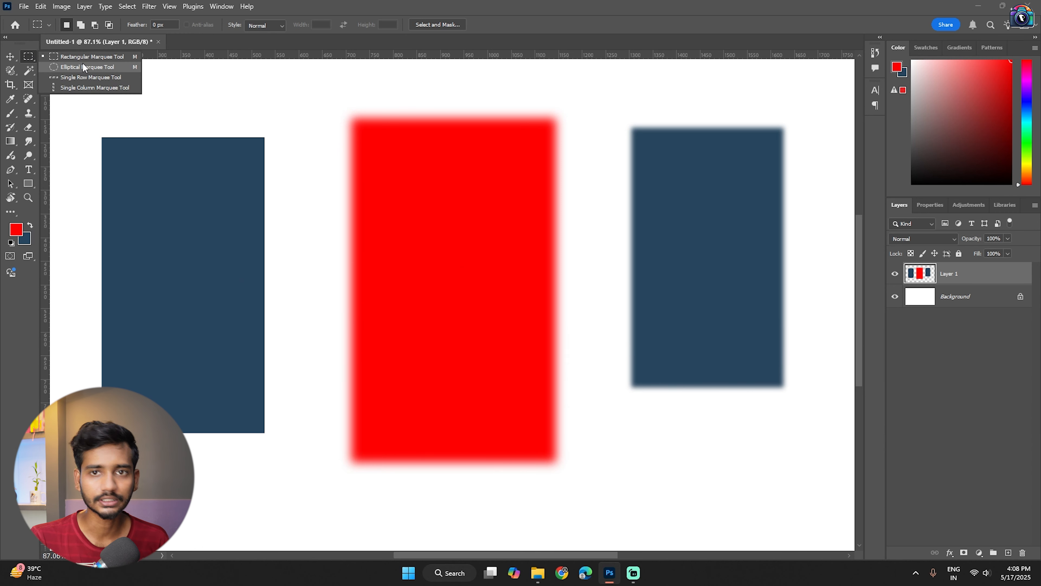
{"action": "left_click", "coordinate": [85, 66]}
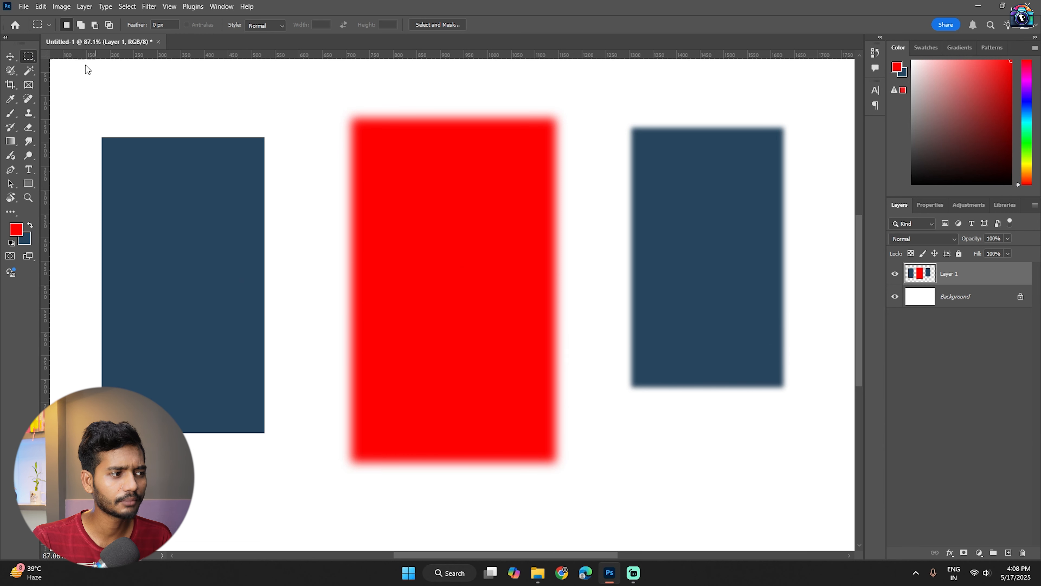
{"action": "left_click_drag", "start_coordinate": [305, 179], "coordinate": [437, 294]}
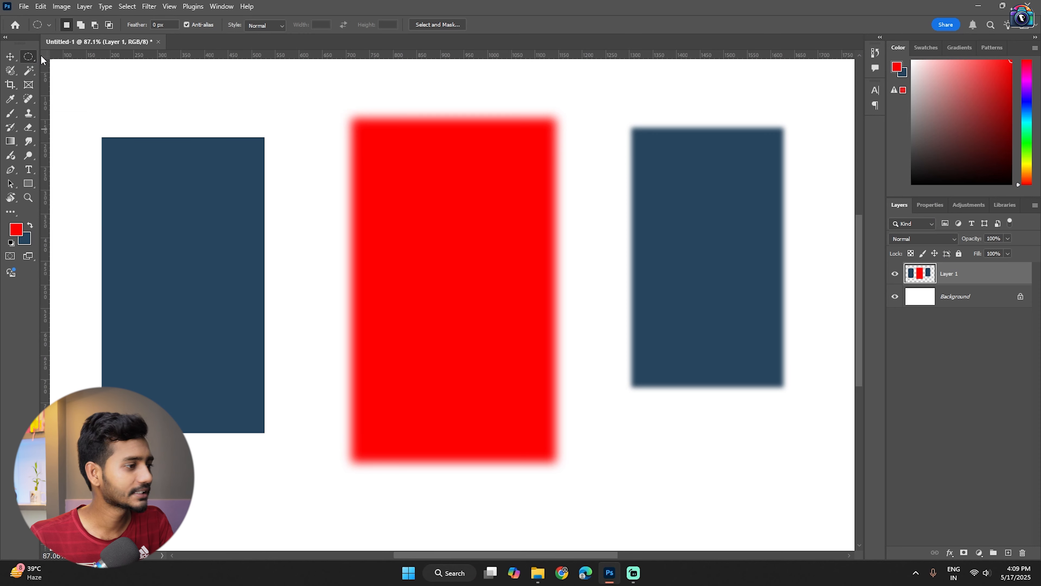
- Place a one-pixel-high selection across the rectangles with the Single Row Marquee tool and inspect it at pixel level
{"action": "right_click", "coordinate": [29, 56]}
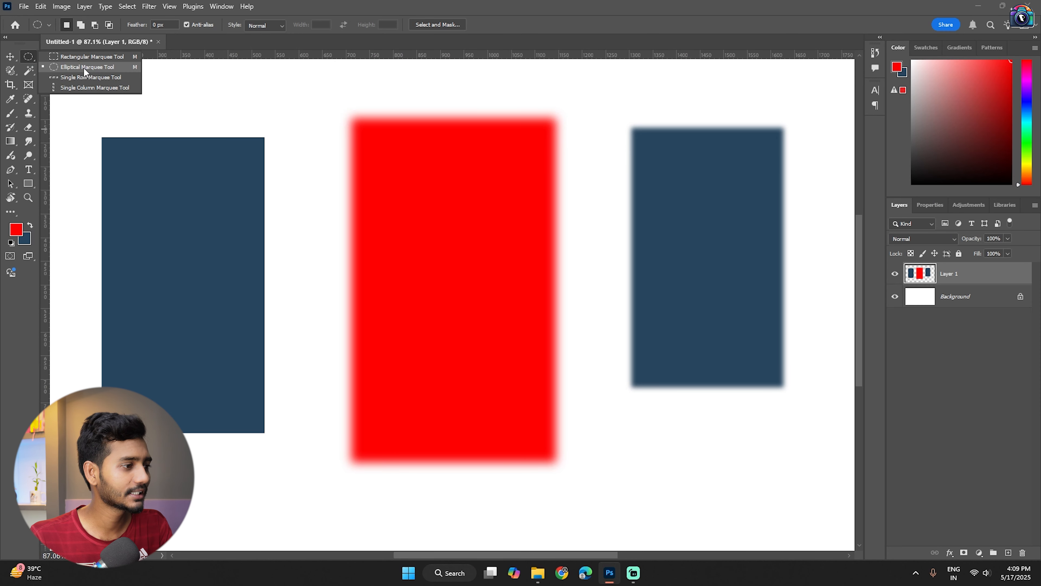
{"action": "left_click", "coordinate": [96, 77]}
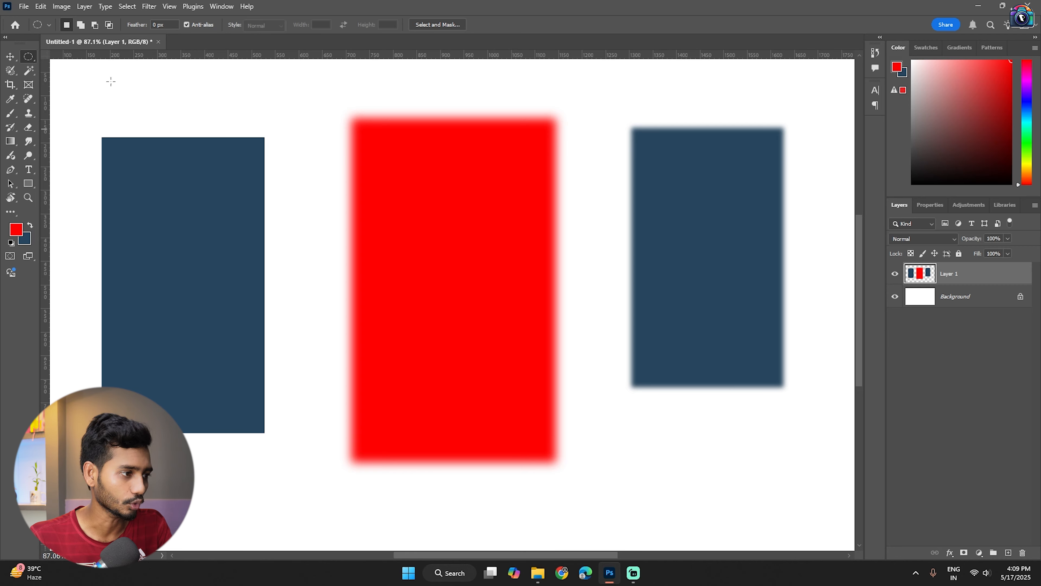
{"action": "scroll", "coordinate": [456, 259], "scroll_direction": "down", "scroll_amount": 5}
{"action": "scroll", "coordinate": [306, 270], "scroll_direction": "up", "scroll_amount": 6}
{"action": "left_click", "coordinate": [381, 263]}
{"action": "scroll", "coordinate": [371, 264], "scroll_direction": "up", "scroll_amount": 2}
{"action": "scroll", "coordinate": [330, 269], "scroll_direction": "up", "scroll_amount": 10}
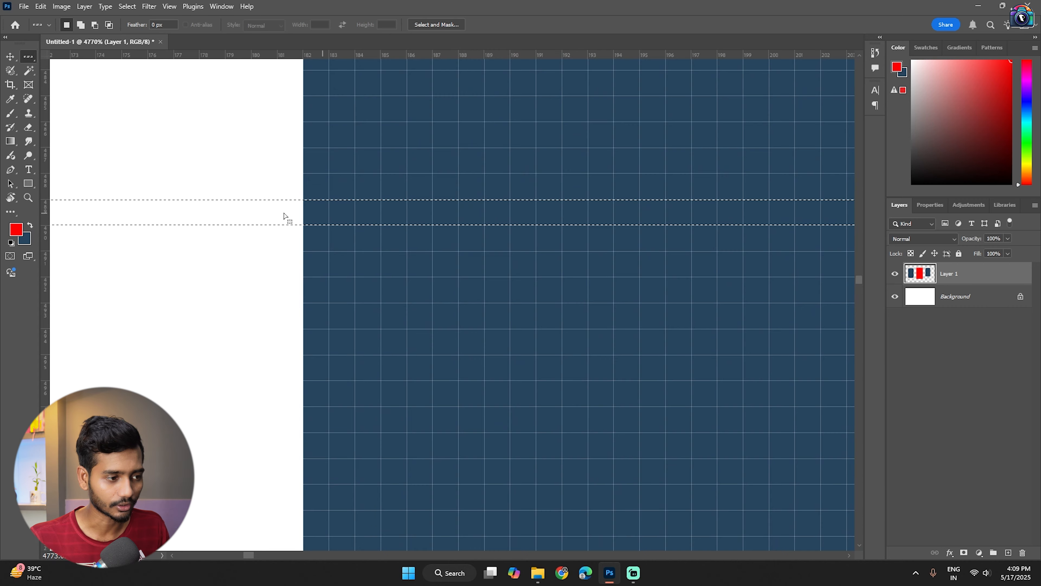
{"action": "scroll", "coordinate": [326, 223], "scroll_direction": "up", "scroll_amount": 4}
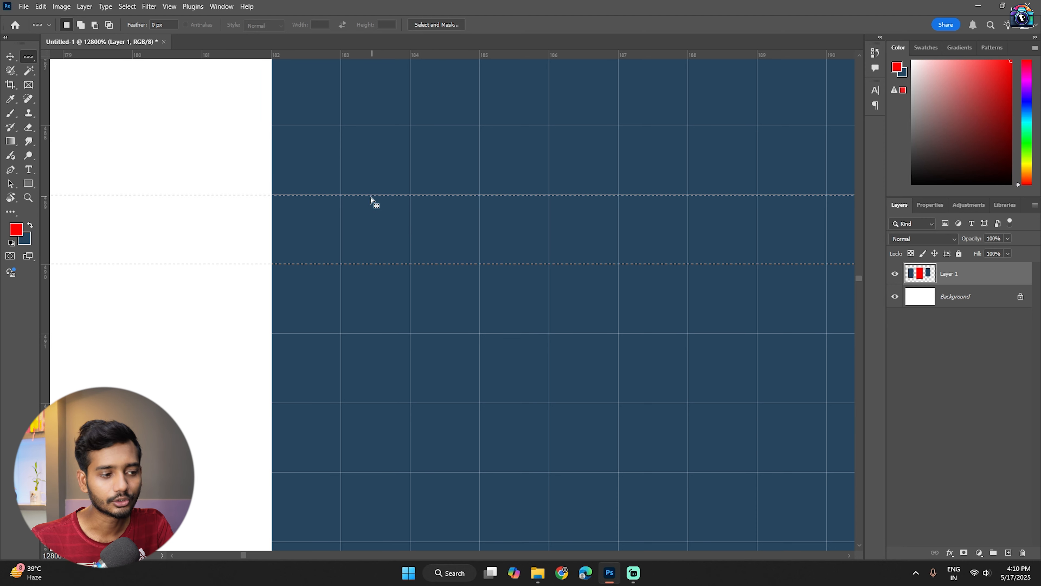
{"action": "scroll", "coordinate": [190, 213], "scroll_direction": "down", "scroll_amount": 10}
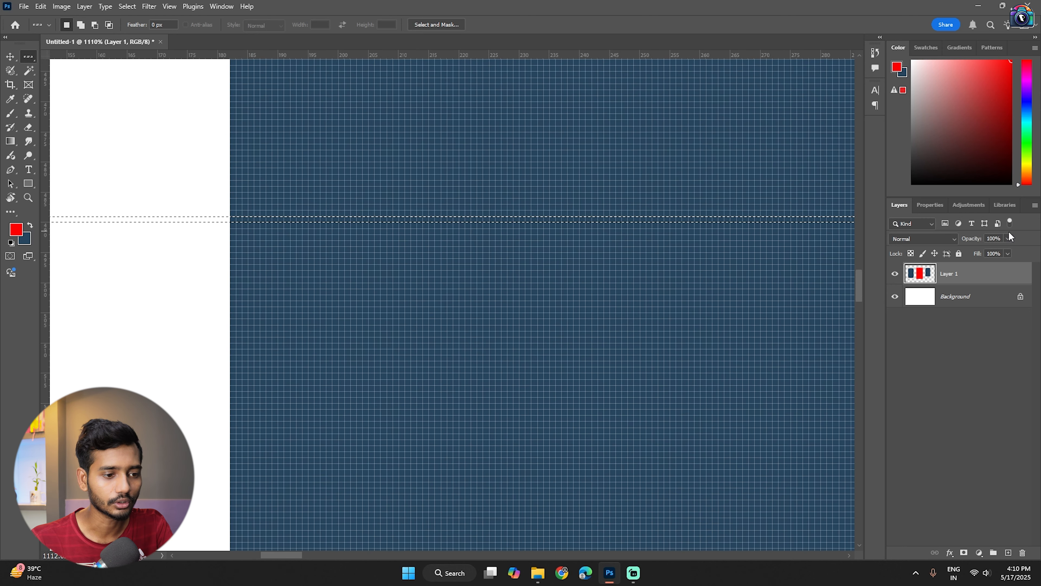
{"action": "scroll", "coordinate": [381, 264], "scroll_direction": "down", "scroll_amount": 4}
{"action": "scroll", "coordinate": [323, 231], "scroll_direction": "up", "scroll_amount": 4}
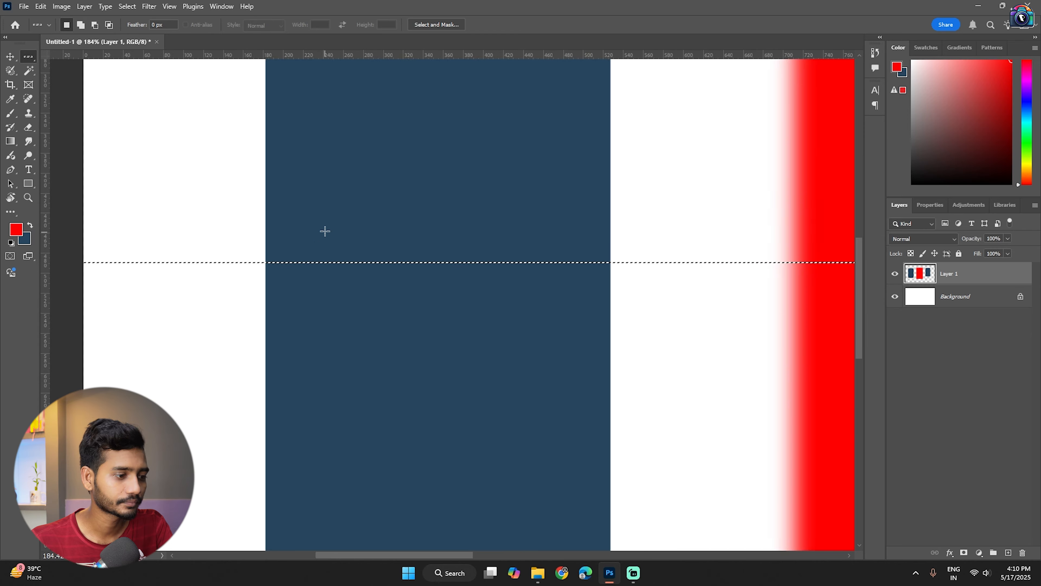
- Paint red with the Brush tool inside the single-row selection across the first blue rectangle, and deselect
{"action": "scroll", "coordinate": [261, 264], "scroll_direction": "up", "scroll_amount": 5}
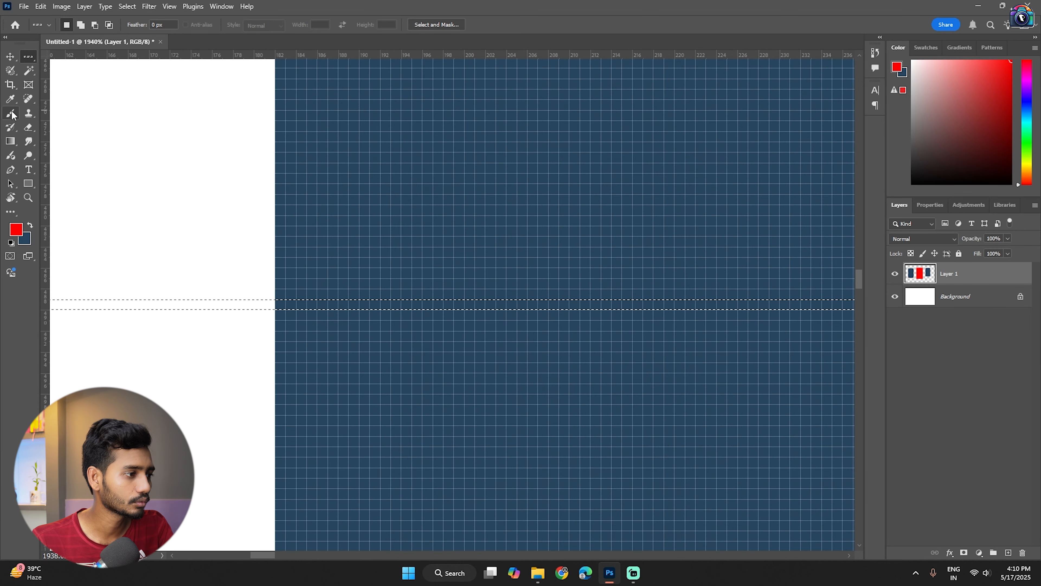
{"action": "left_click", "coordinate": [11, 114]}
{"action": "left_click", "coordinate": [189, 316]}
{"action": "scroll", "coordinate": [404, 206], "scroll_direction": "down", "scroll_amount": 5}
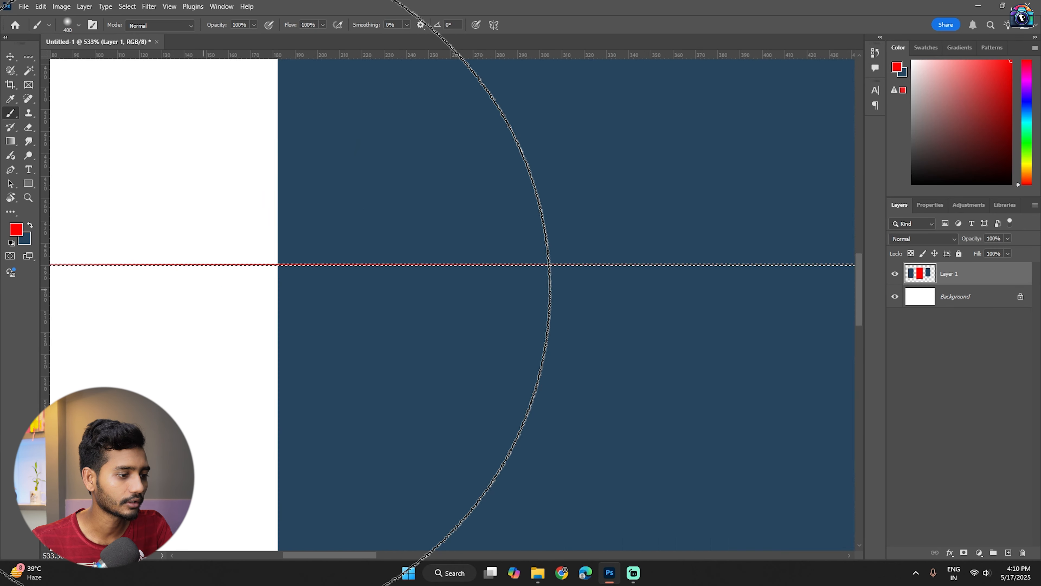
{"action": "scroll", "coordinate": [215, 284], "scroll_direction": "down", "scroll_amount": 3}
{"action": "key", "text": "ctrl+d"}
{"action": "scroll", "coordinate": [553, 256], "scroll_direction": "up", "scroll_amount": 3}
{"action": "scroll", "coordinate": [484, 271], "scroll_direction": "down", "scroll_amount": 3}
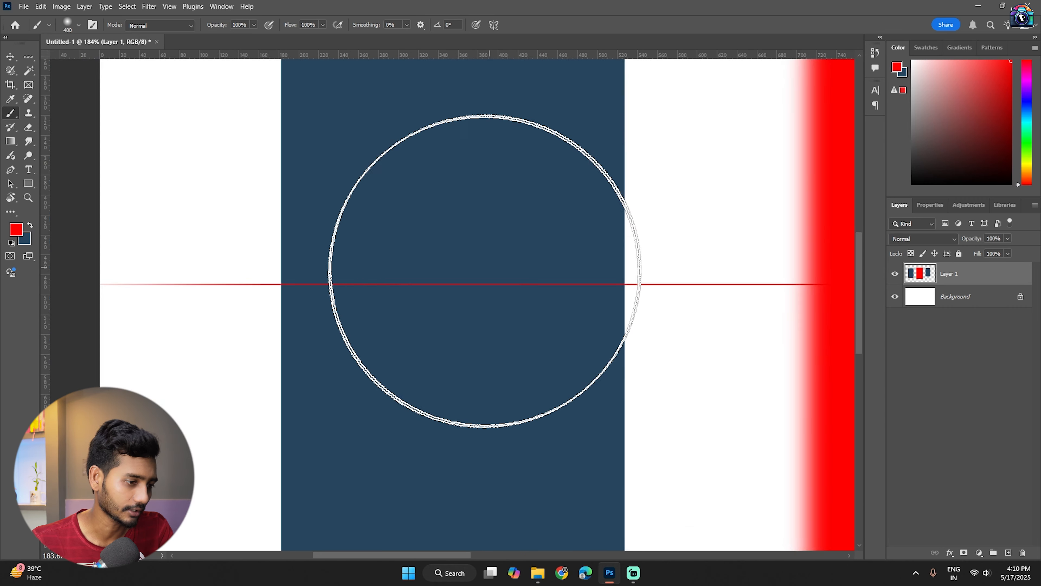
- Place a one-pixel-wide vertical selection through the first blue rectangle with the Single Column Marquee tool, and deselect
{"action": "scroll", "coordinate": [484, 270], "scroll_direction": "down", "scroll_amount": 2}
{"action": "scroll", "coordinate": [276, 182], "scroll_direction": "up", "scroll_amount": 1}
{"action": "right_click", "coordinate": [33, 56]}
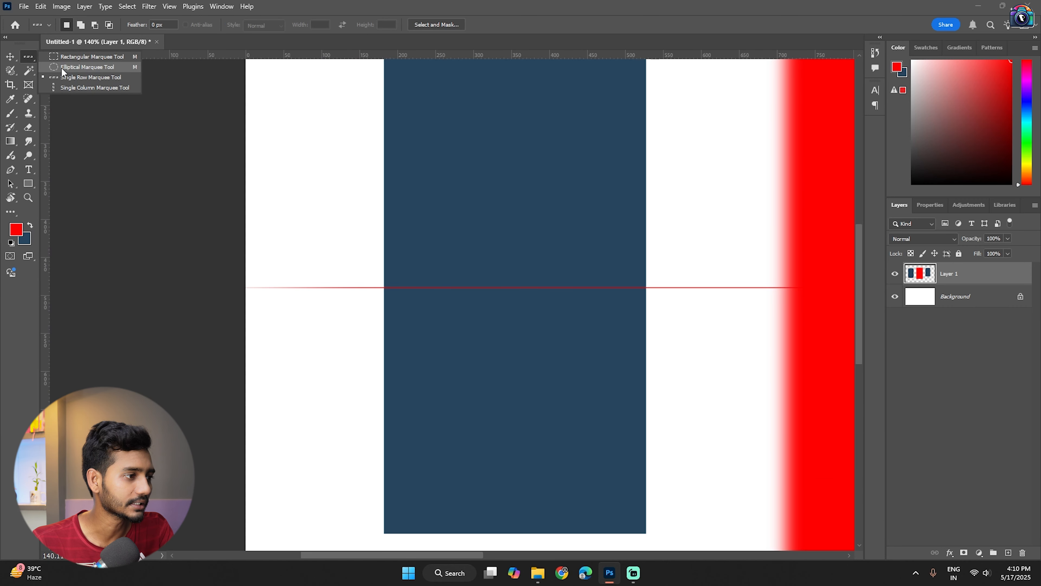
{"action": "left_click", "coordinate": [82, 92]}
{"action": "left_click", "coordinate": [438, 210]}
{"action": "scroll", "coordinate": [438, 210], "scroll_direction": "up", "scroll_amount": 4}
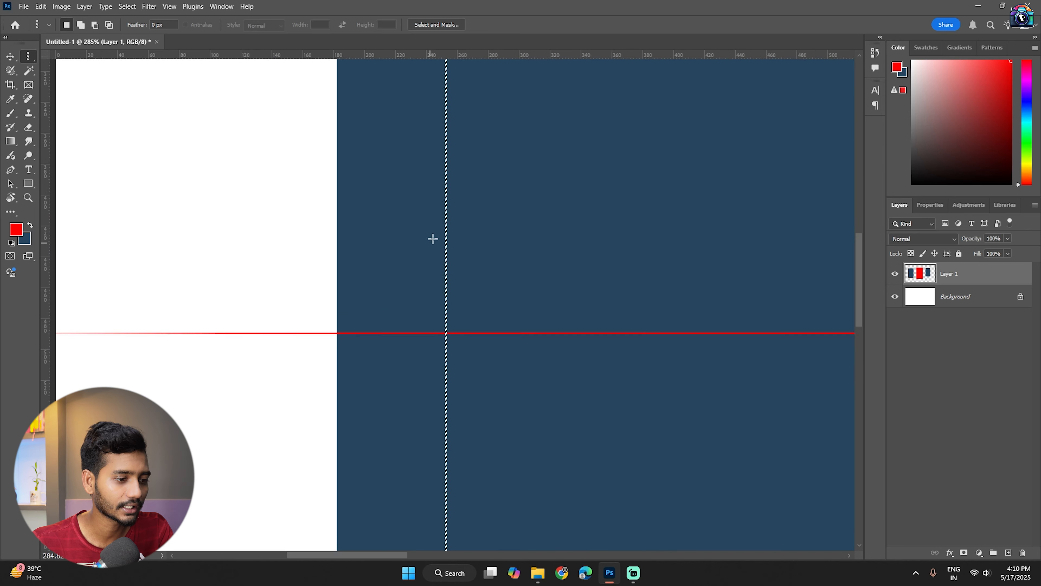
{"action": "scroll", "coordinate": [458, 316], "scroll_direction": "down", "scroll_amount": 7}
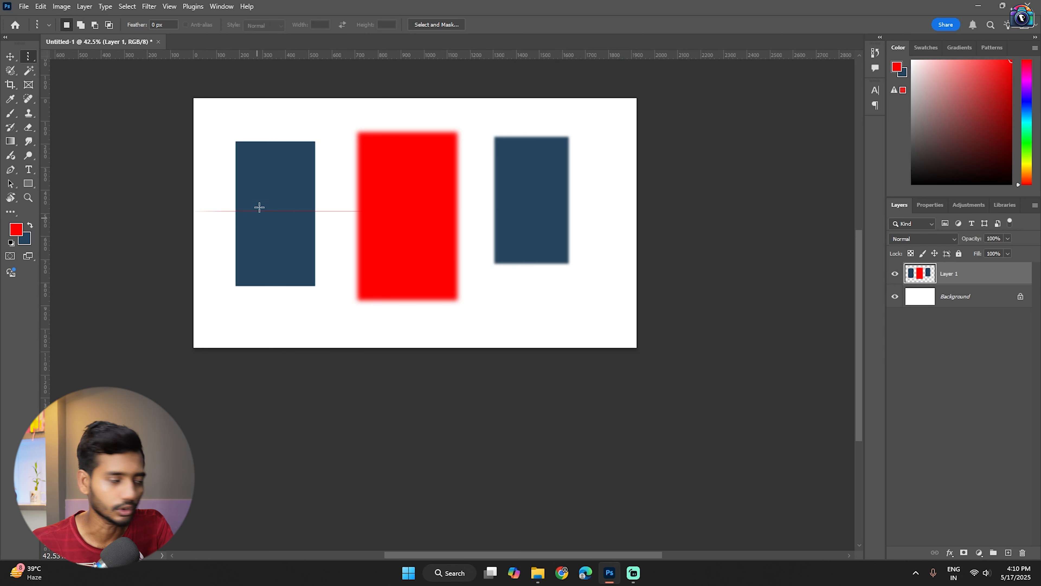
- Draw a selection over most of the second blue rectangle with the Rectangular Marquee tool, and deselect
{"action": "right_click", "coordinate": [32, 57]}
{"action": "left_click", "coordinate": [58, 57]}
{"action": "left_click_drag", "start_coordinate": [293, 121], "coordinate": [593, 309]}
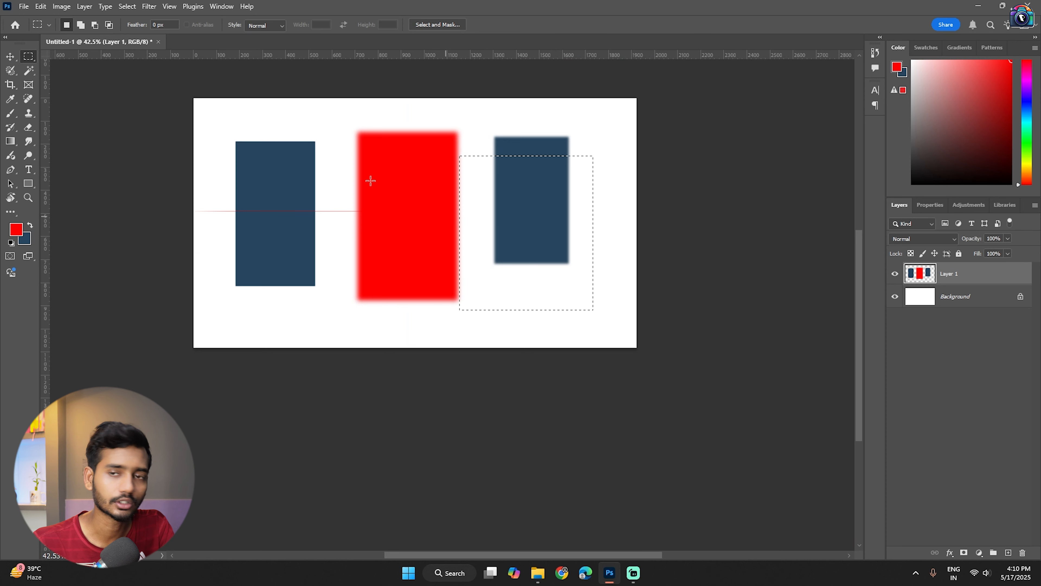
{"action": "scroll", "coordinate": [316, 152], "scroll_direction": "up", "scroll_amount": 5}
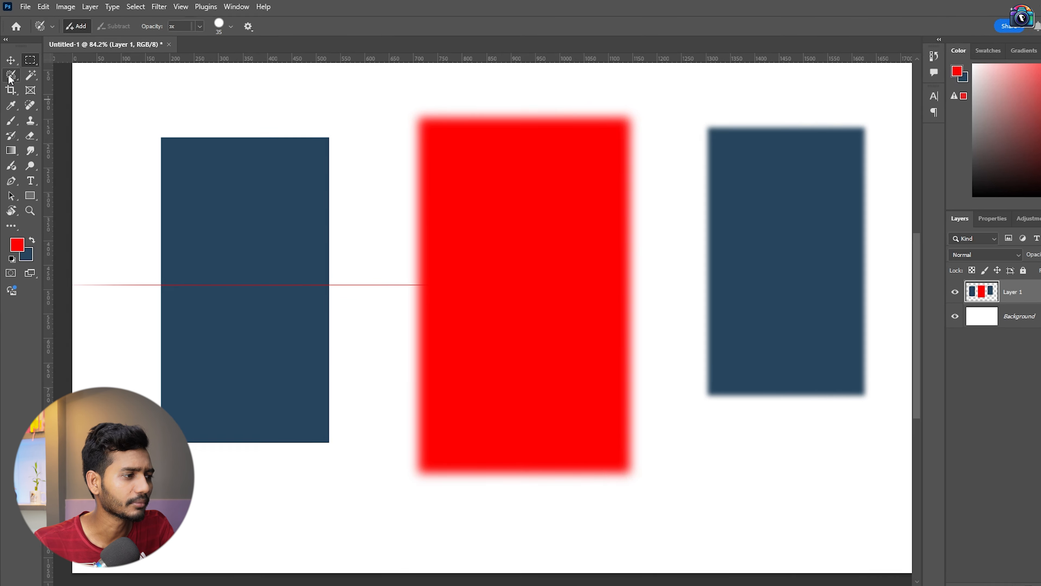
- Switch to the Lasso tool and draw a freehand selection over the upper part of the red rectangle
{"action": "left_click", "coordinate": [10, 70]}
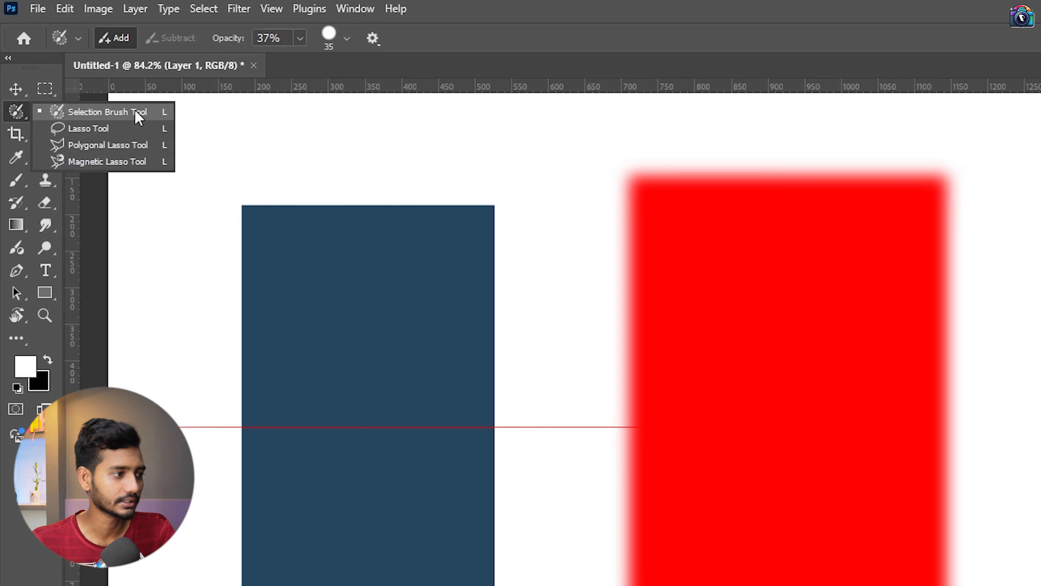
{"action": "left_click", "coordinate": [111, 128]}
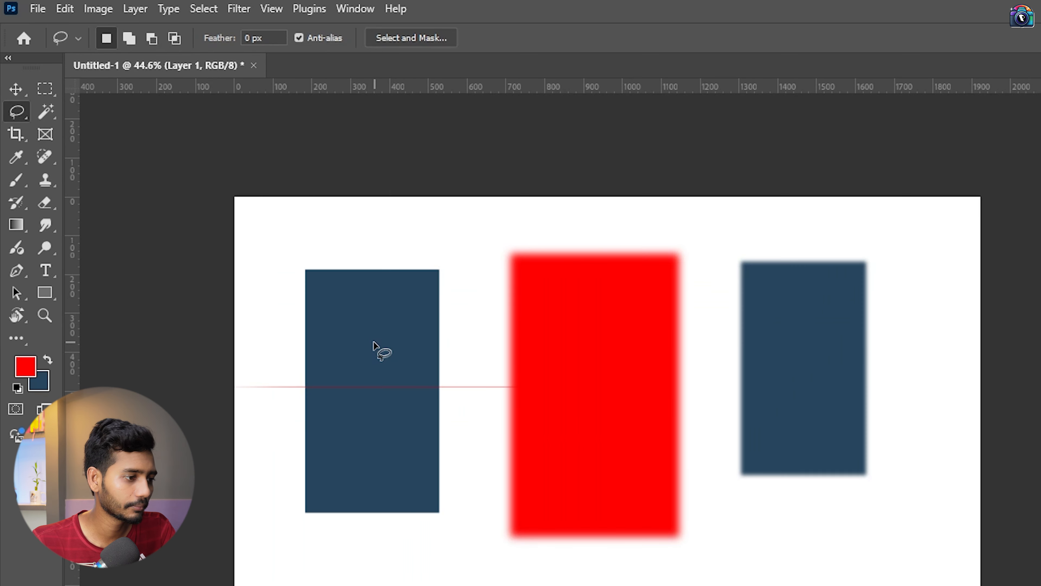
{"action": "scroll", "coordinate": [378, 349], "scroll_direction": "down", "scroll_amount": 3}
{"action": "scroll", "coordinate": [554, 283], "scroll_direction": "up", "scroll_amount": 3}
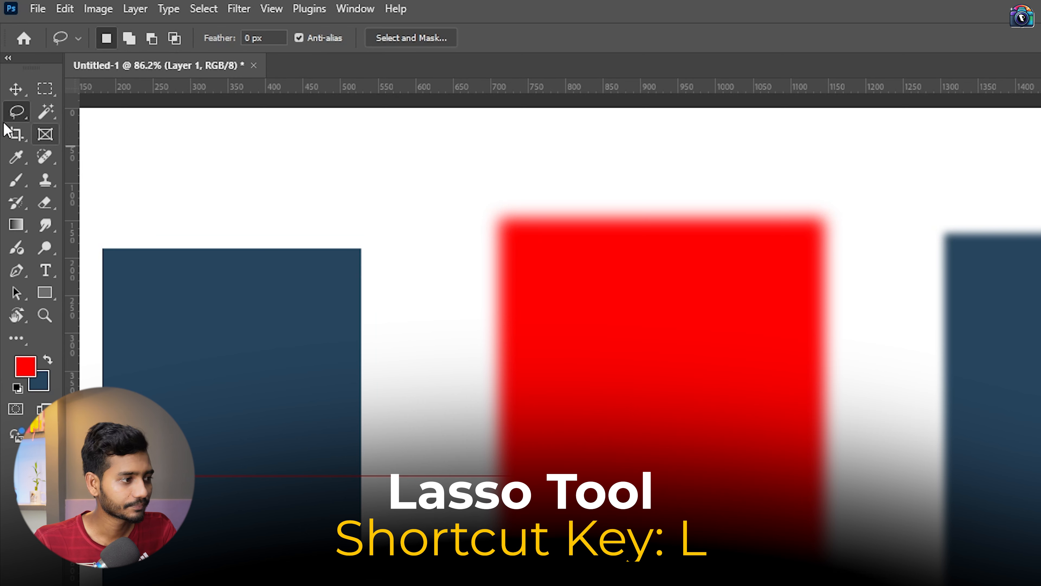
{"action": "right_click", "coordinate": [15, 111]}
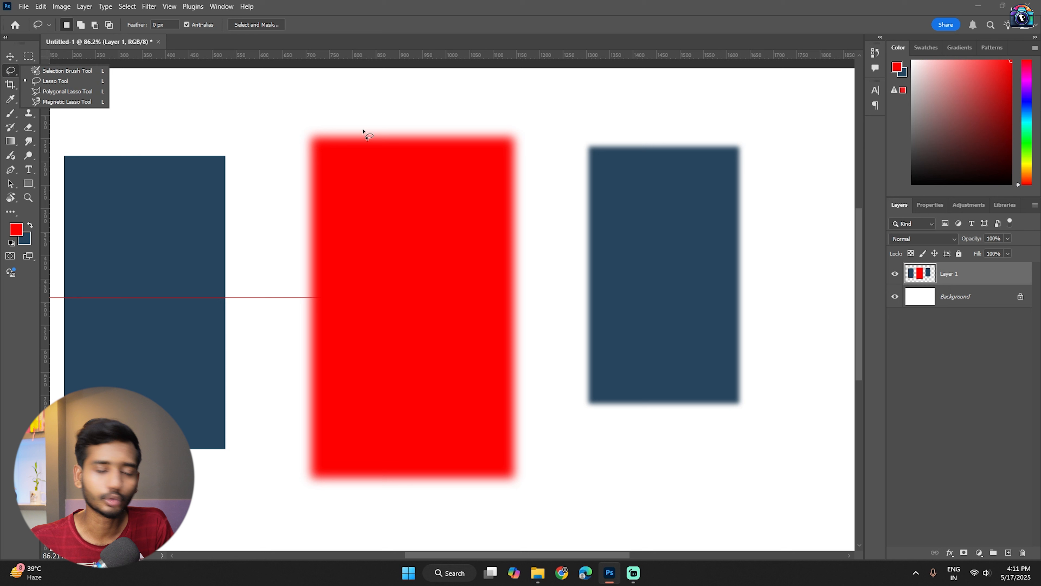
{"action": "left_click", "coordinate": [363, 130]}
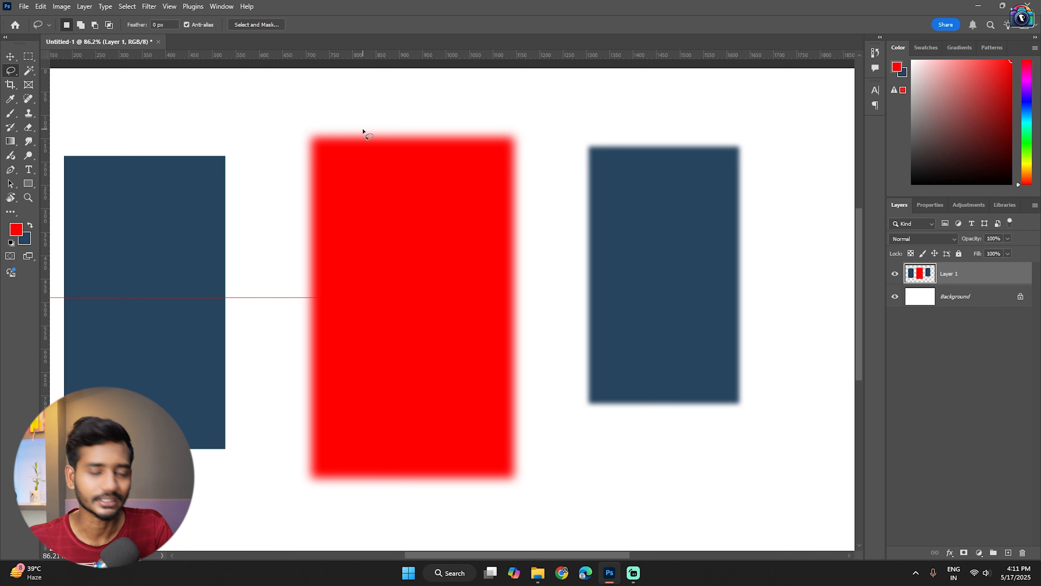
{"action": "mouse_move", "coordinate": [279, 137]}
{"action": "left_mouse_down"}
{"action": "mouse_move", "coordinate": [381, 264]}
{"action": "mouse_move", "coordinate": [437, 132]}
{"action": "left_mouse_up"}
{"action": "left_click_drag", "start_coordinate": [339, 102], "coordinate": [345, 96]}
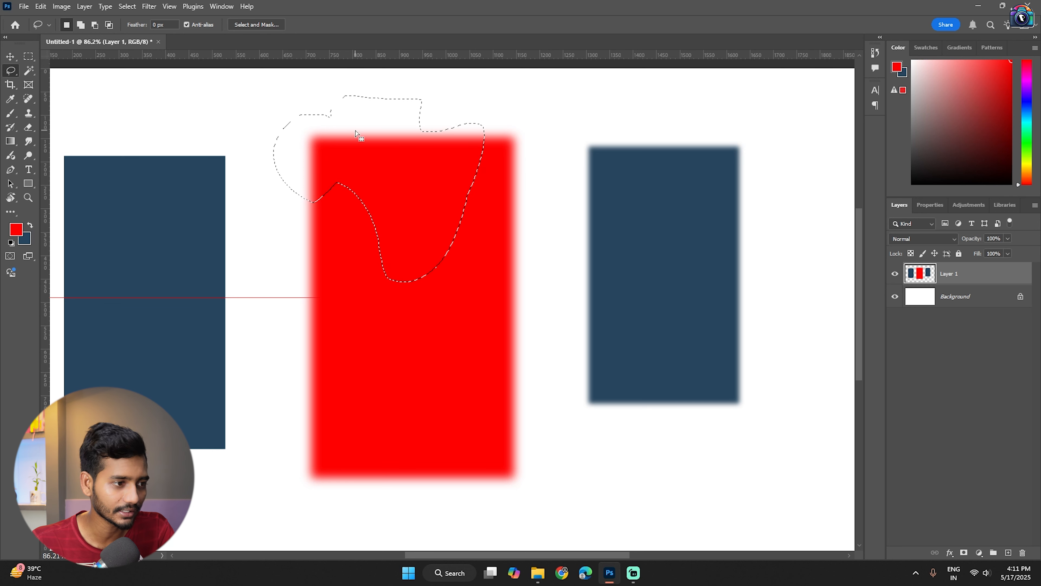
{"action": "scroll", "coordinate": [356, 134], "scroll_direction": "up", "scroll_amount": 4}
{"action": "scroll", "coordinate": [486, 128], "scroll_direction": "down", "scroll_amount": 4}
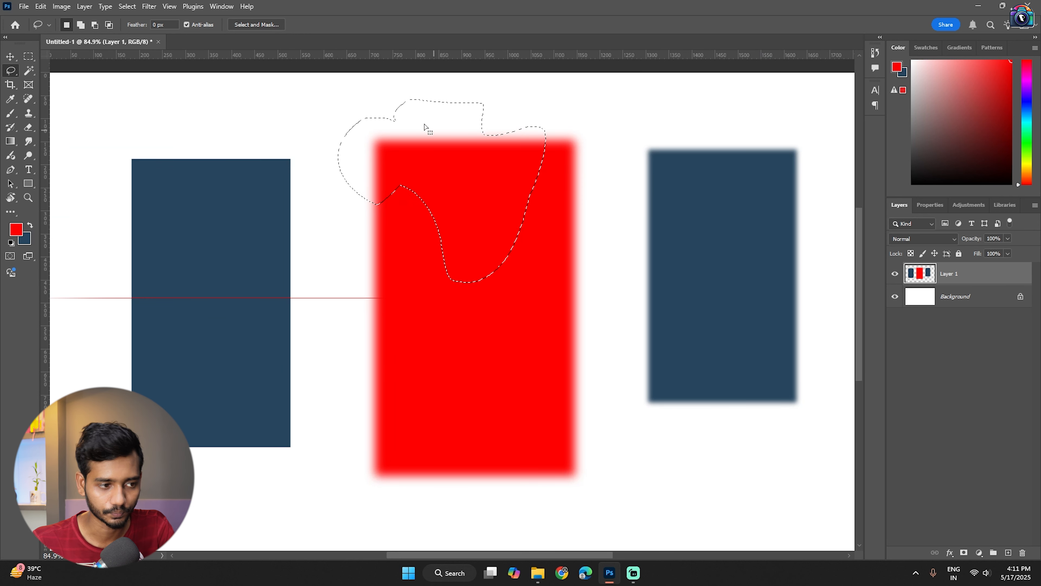
- Draw a new freehand lasso selection spanning the first blue rectangle and the red one, and add a new layer
{"action": "mouse_move", "coordinate": [275, 191]}
{"action": "left_mouse_down"}
{"action": "mouse_move", "coordinate": [328, 372]}
{"action": "mouse_move", "coordinate": [426, 325]}
{"action": "mouse_move", "coordinate": [460, 161]}
{"action": "mouse_move", "coordinate": [305, 208]}
{"action": "left_mouse_up"}
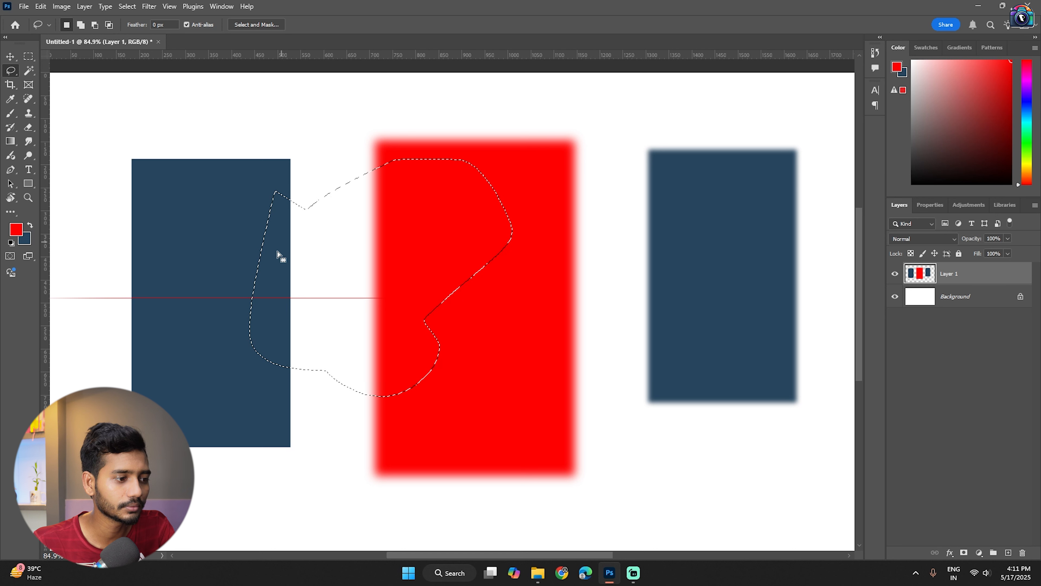
{"action": "left_click", "coordinate": [1009, 552]}
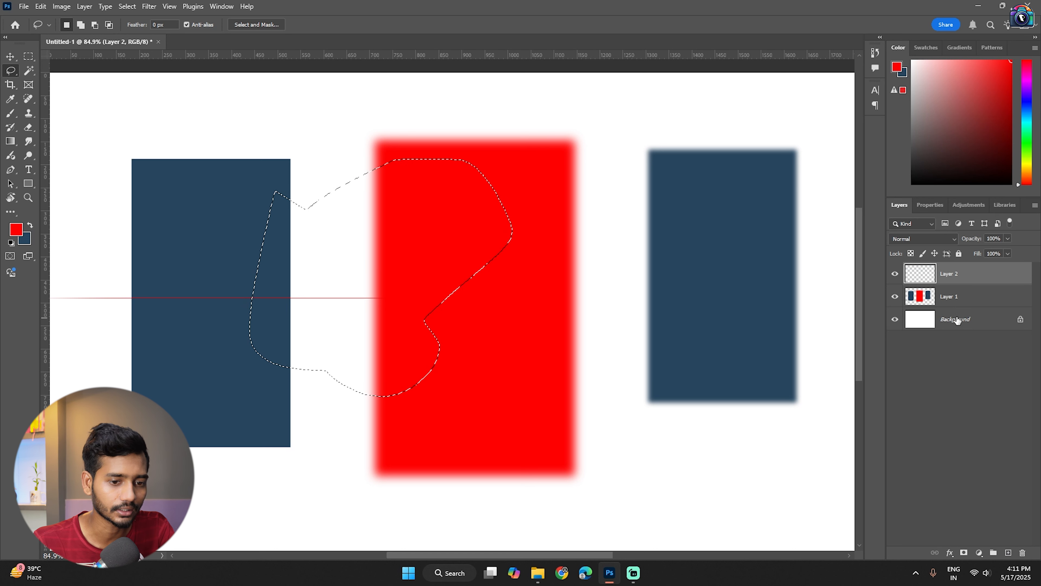
- Set the foreground colour to bright magenta, paint the whole lasso selection with the Brush tool on the new layer, and deselect
{"action": "left_click", "coordinate": [11, 113]}
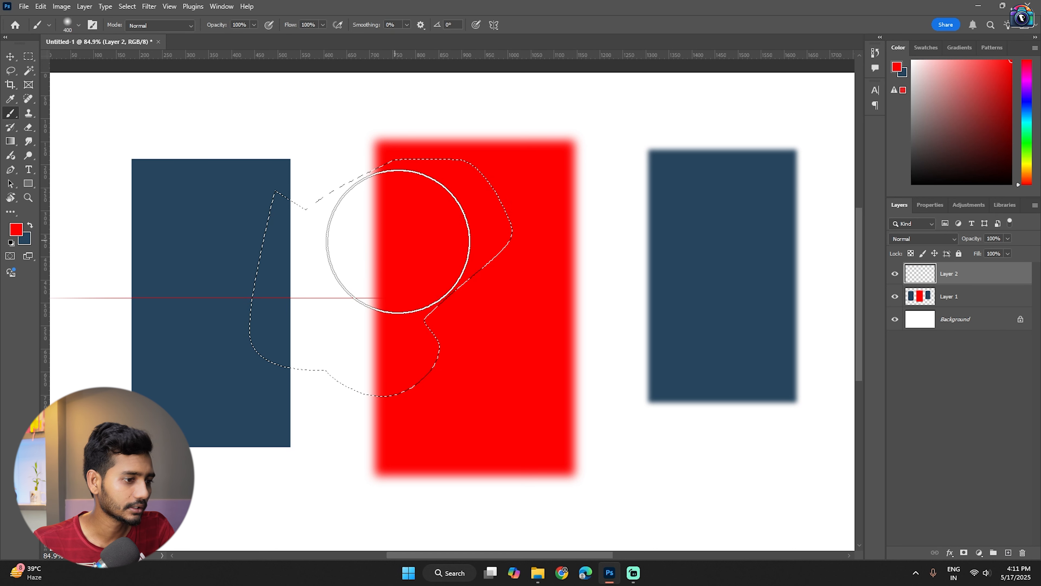
{"action": "left_click", "coordinate": [30, 225]}
{"action": "left_click", "coordinate": [17, 230]}
{"action": "left_click", "coordinate": [786, 83]}
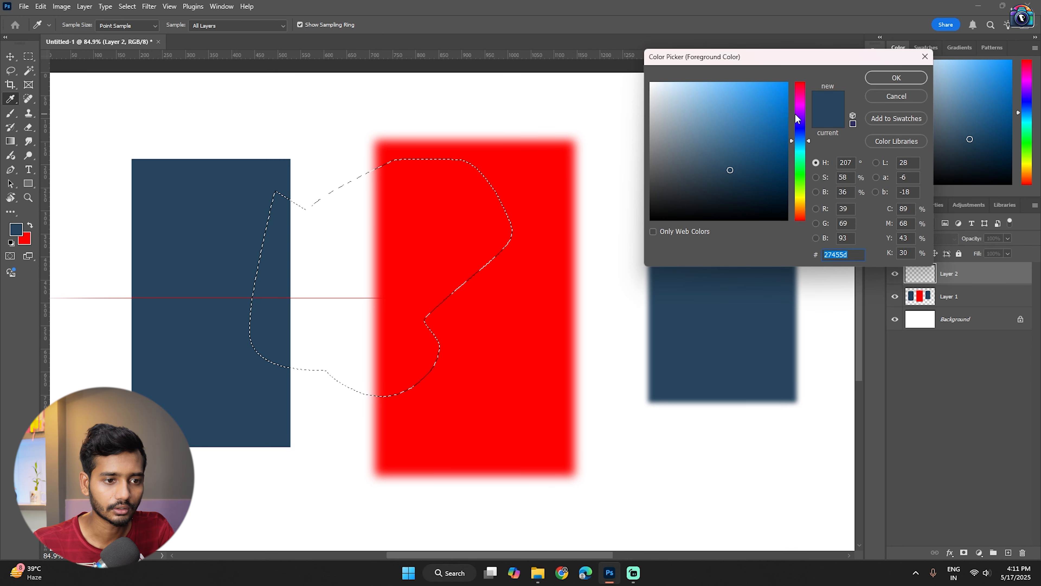
{"action": "left_click", "coordinate": [801, 99]}
{"action": "left_click", "coordinate": [896, 78]}
{"action": "mouse_move", "coordinate": [442, 186]}
{"action": "left_mouse_down"}
{"action": "mouse_move", "coordinate": [24, 404]}
{"action": "mouse_move", "coordinate": [709, 279]}
{"action": "mouse_move", "coordinate": [403, 365]}
{"action": "left_mouse_up"}
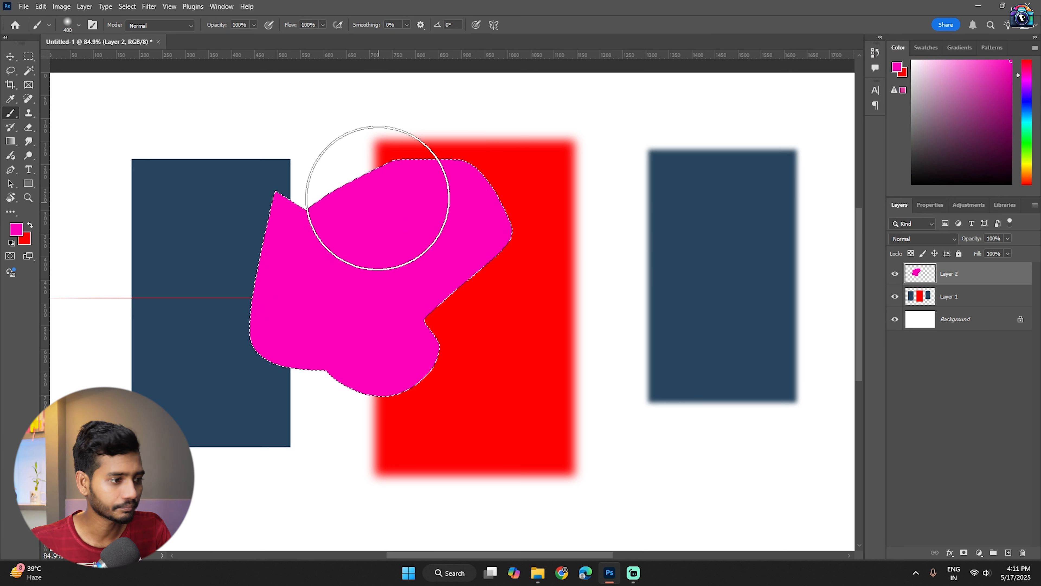
{"action": "key", "text": "ctrl+d"}
- Switch to the Lasso tool and draw a freehand selection around the red rectangle's upper corner nearest the second blue rectangle
{"action": "right_click", "coordinate": [10, 70]}
{"action": "left_click", "coordinate": [58, 72]}
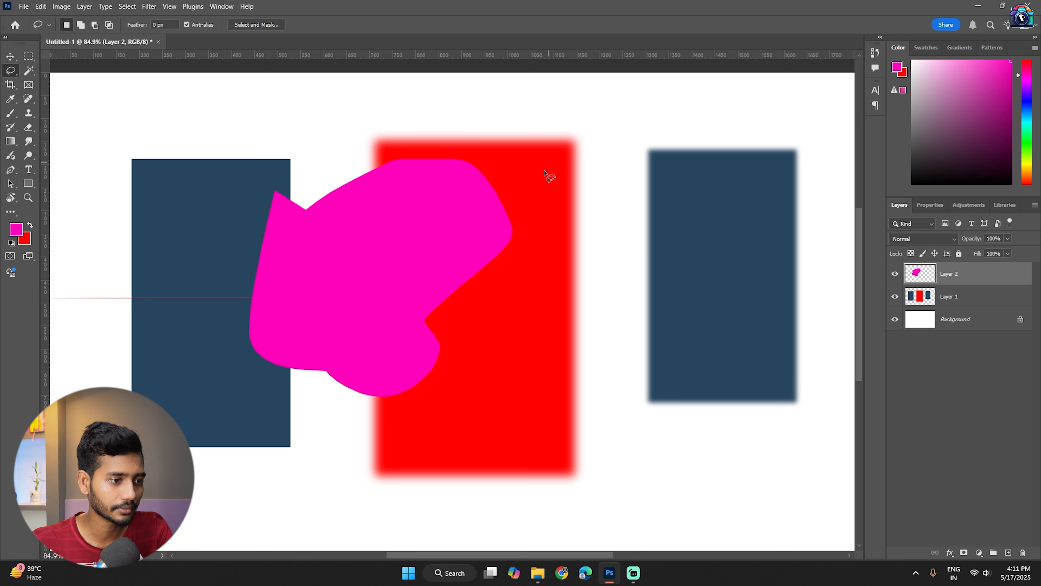
{"action": "mouse_move", "coordinate": [524, 166]}
{"action": "left_mouse_down"}
{"action": "mouse_move", "coordinate": [601, 116]}
{"action": "mouse_move", "coordinate": [576, 114]}
{"action": "left_mouse_up"}
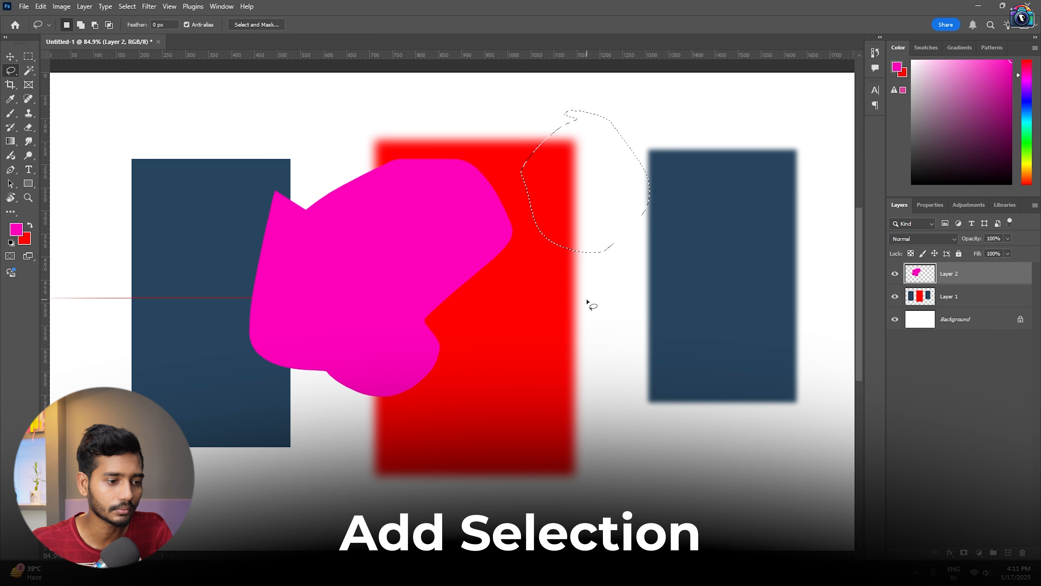
- Add freehand lasso areas reaching over the second blue rectangle, plus a separate leaf-shaped area across the magenta shape's lower end, to the selection
{"action": "key", "text": "shift"}
{"action": "mouse_move", "coordinate": [636, 284]}
{"action": "left_mouse_down"}
{"action": "mouse_move", "coordinate": [626, 255]}
{"action": "mouse_move", "coordinate": [568, 206]}
{"action": "left_mouse_up"}
{"action": "mouse_move", "coordinate": [498, 285]}
{"action": "left_mouse_down"}
{"action": "mouse_move", "coordinate": [619, 367]}
{"action": "mouse_move", "coordinate": [688, 117]}
{"action": "mouse_move", "coordinate": [645, 164]}
{"action": "left_mouse_up"}
{"action": "left_click_drag", "start_coordinate": [436, 460], "coordinate": [355, 369]}
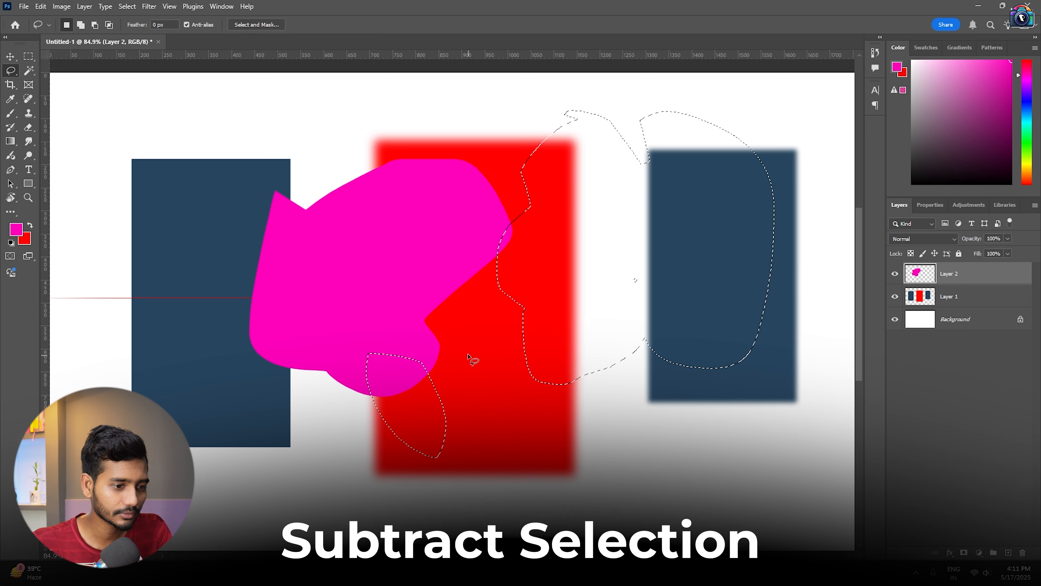
- Subtract the lower part of the large lasso selection and the whole leaf-shaped area from the selection, and deselect
{"action": "mouse_move", "coordinate": [516, 300]}
{"action": "left_mouse_down"}
{"action": "mouse_move", "coordinate": [709, 361]}
{"action": "mouse_move", "coordinate": [504, 307]}
{"action": "left_mouse_up"}
{"action": "mouse_move", "coordinate": [667, 279]}
{"action": "left_mouse_down"}
{"action": "mouse_move", "coordinate": [701, 190]}
{"action": "mouse_move", "coordinate": [721, 390]}
{"action": "mouse_move", "coordinate": [531, 379]}
{"action": "left_mouse_up"}
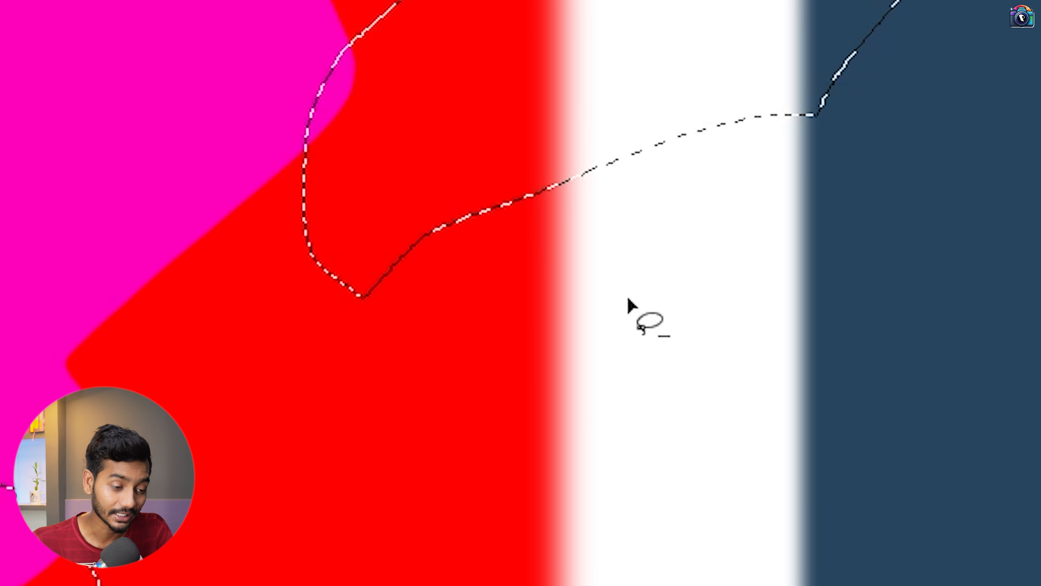
{"action": "key", "text": "shift"}
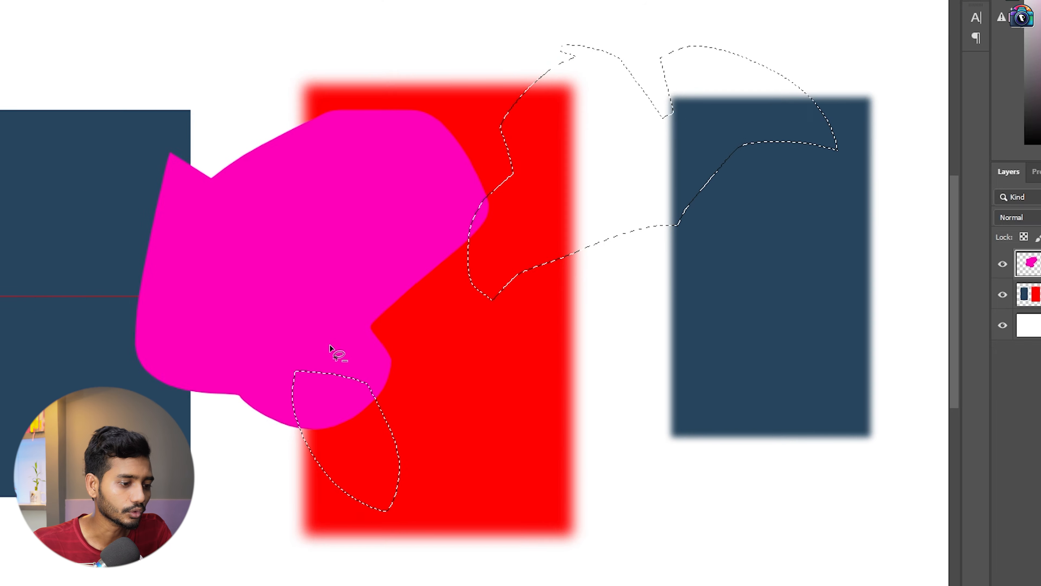
{"action": "mouse_move", "coordinate": [365, 324]}
{"action": "left_mouse_down"}
{"action": "mouse_move", "coordinate": [456, 533]}
{"action": "mouse_move", "coordinate": [366, 322]}
{"action": "left_mouse_up"}
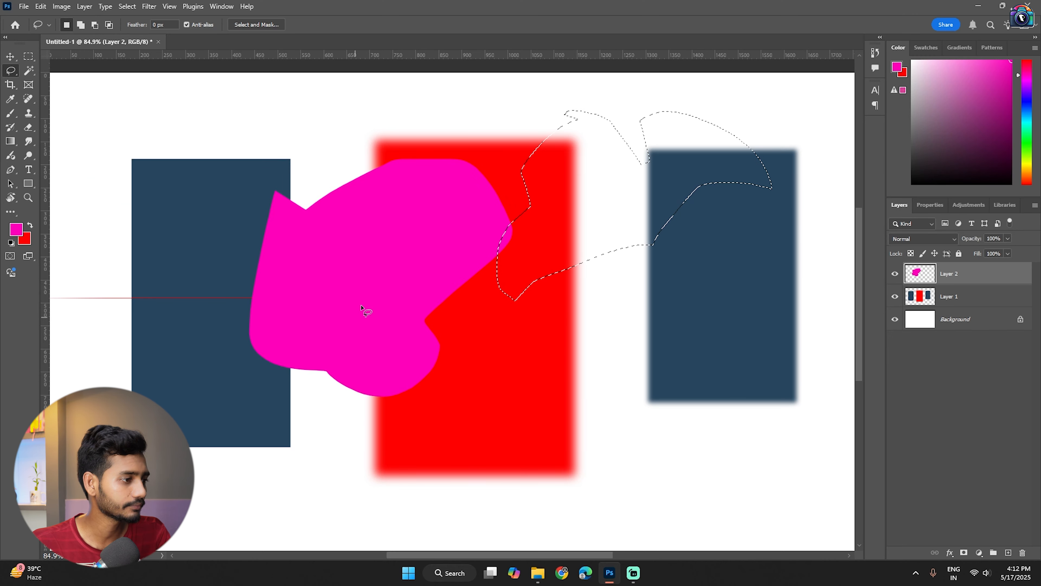
{"action": "key", "text": "ctrl+d"}
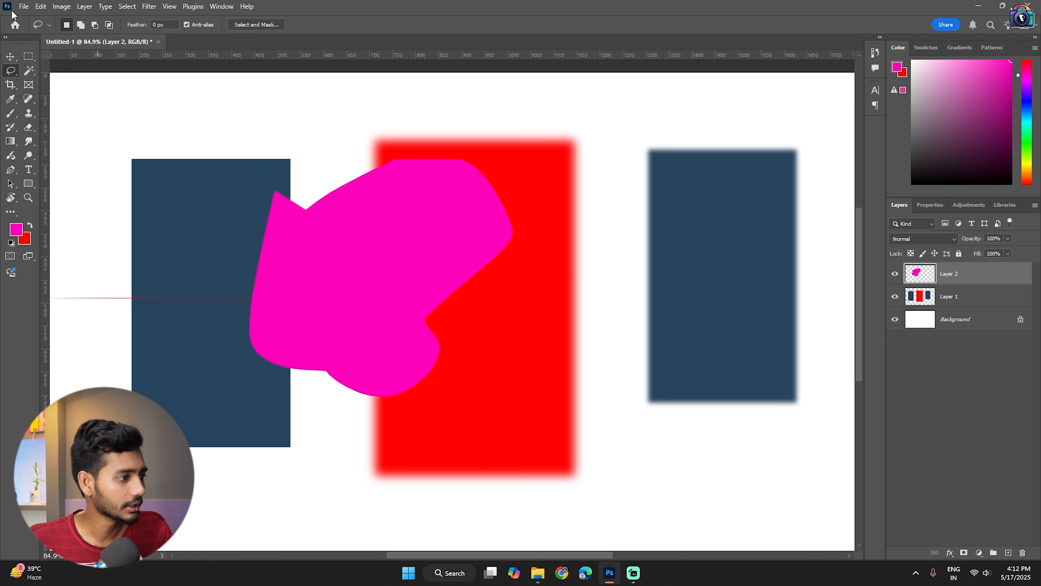
- Switch to the Polygonal Lasso tool and draw a closed straight-edged selection from the first blue rectangle across the magenta shape into the red rectangle
{"action": "right_click", "coordinate": [11, 70]}
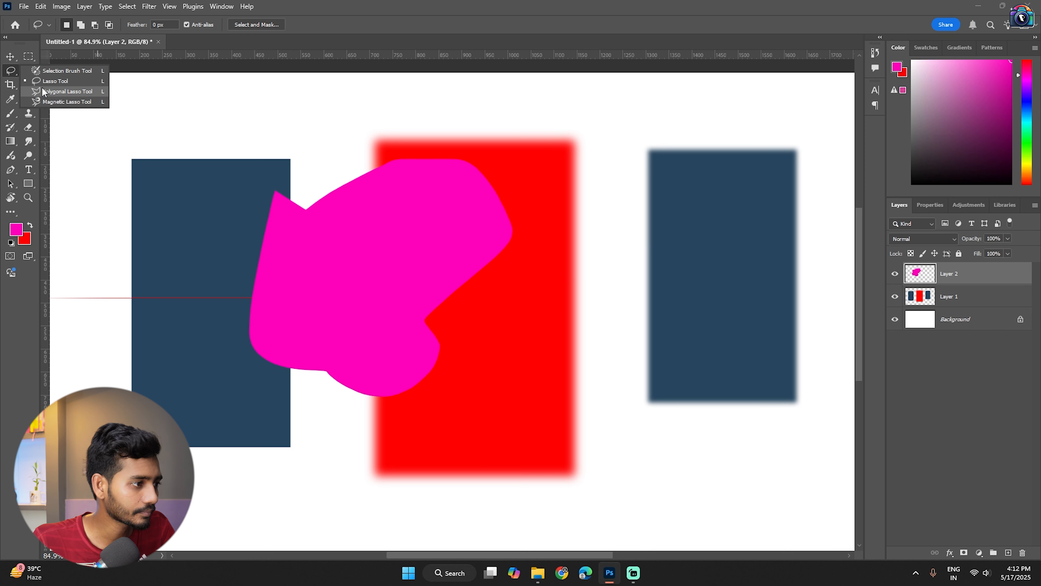
{"action": "left_click", "coordinate": [76, 92]}
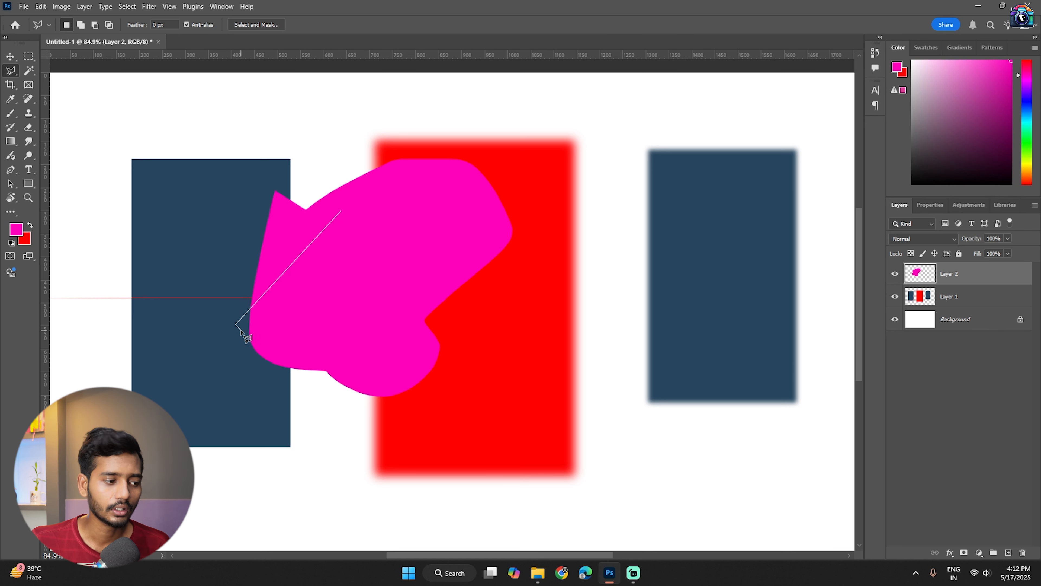
{"action": "left_click", "coordinate": [335, 433]}
{"action": "left_click", "coordinate": [554, 351]}
{"action": "left_click", "coordinate": [480, 268]}
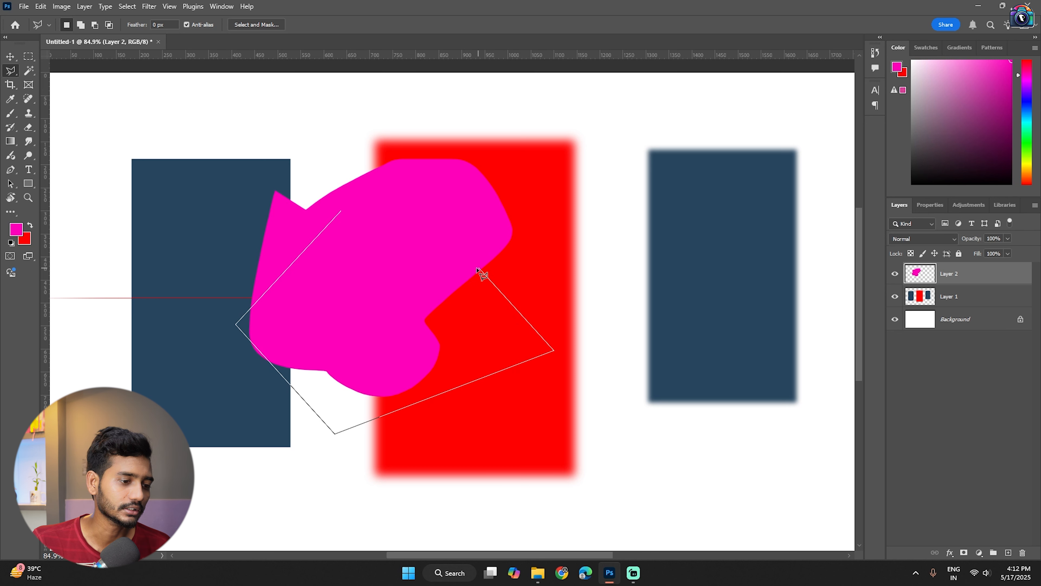
{"action": "left_click", "coordinate": [342, 212]}
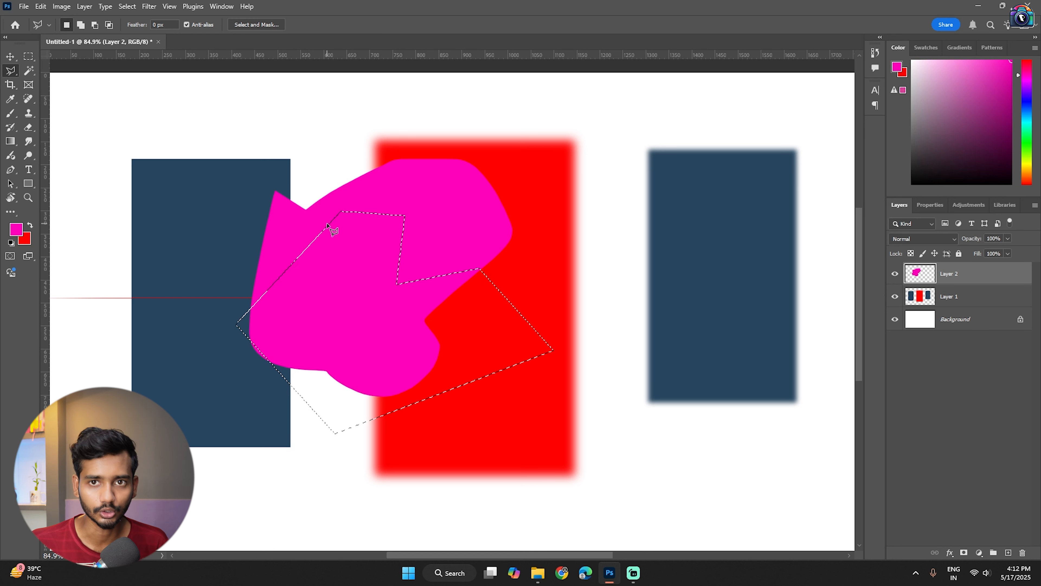
- Draw a new closed five-sided polygonal lasso selection spanning the red and second blue rectangles, and deselect
{"action": "left_click", "coordinate": [564, 199]}
{"action": "left_click", "coordinate": [583, 367]}
{"action": "left_click", "coordinate": [730, 271]}
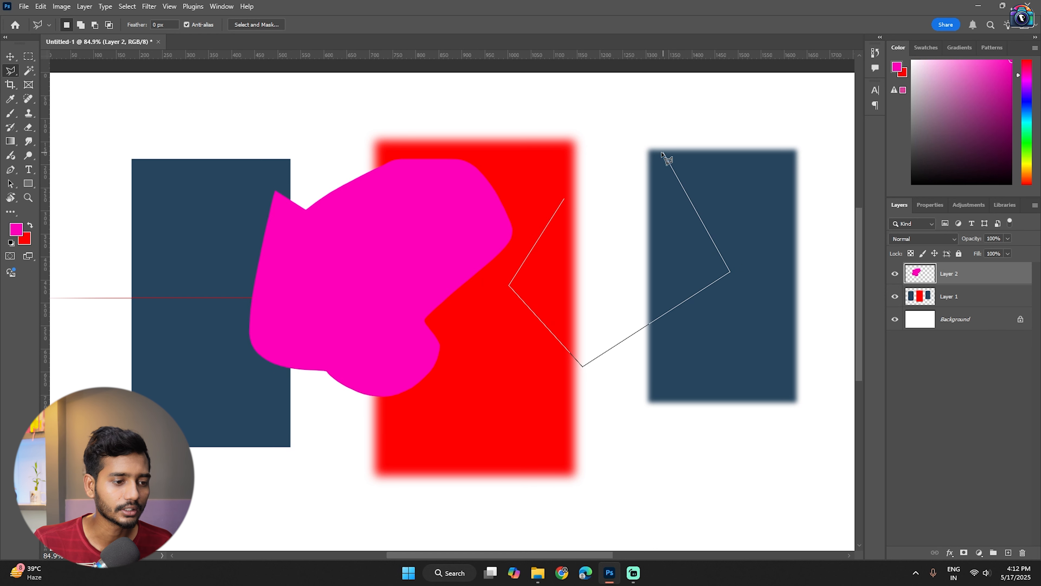
{"action": "left_click", "coordinate": [565, 199]}
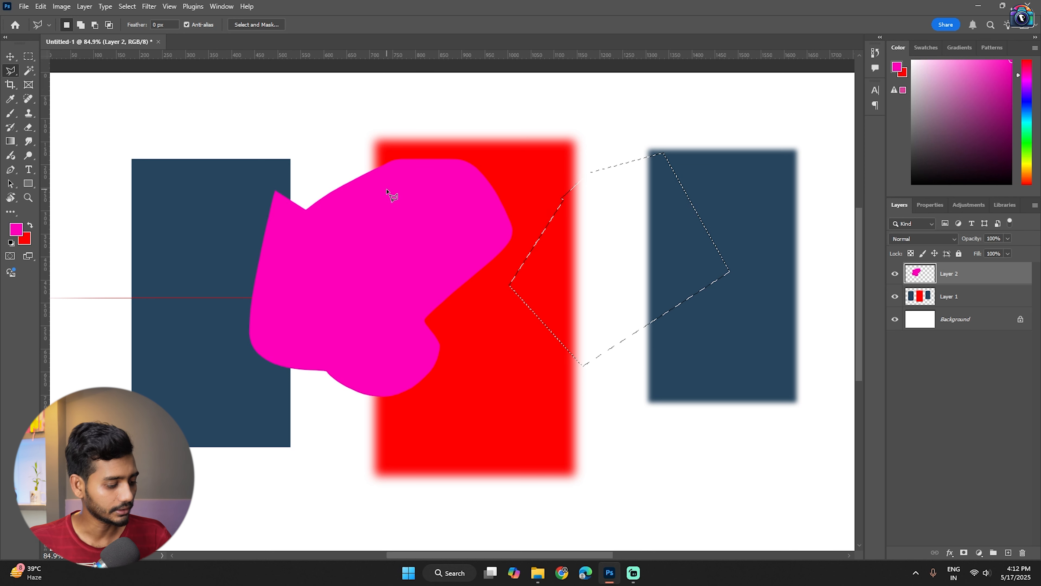
{"action": "key", "text": "ctrl+d"}
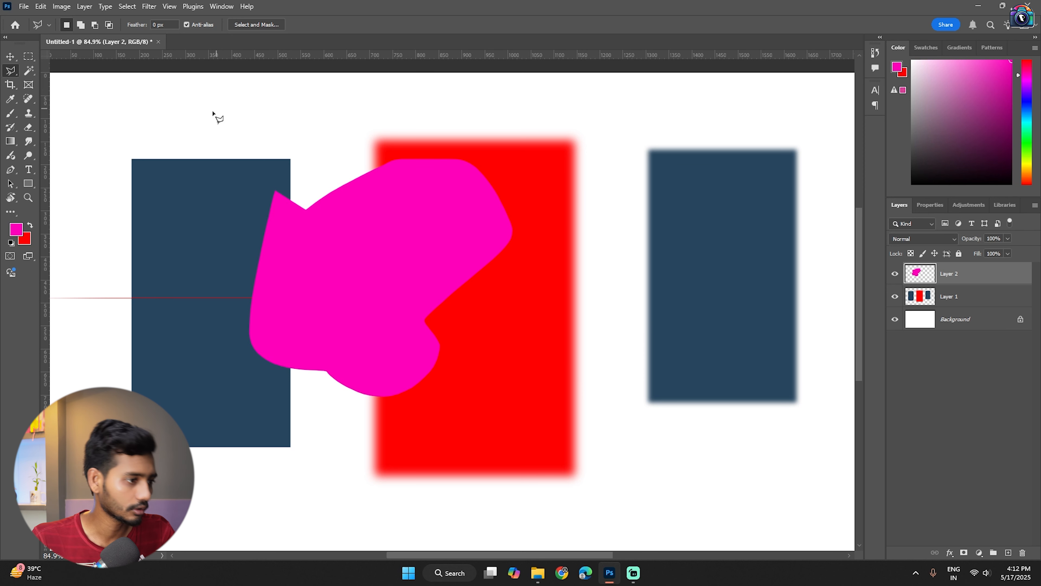
- Switch from the Polygonal Lasso to the Magnetic Lasso tool
{"action": "right_click", "coordinate": [12, 72]}
{"action": "left_click", "coordinate": [67, 101]}
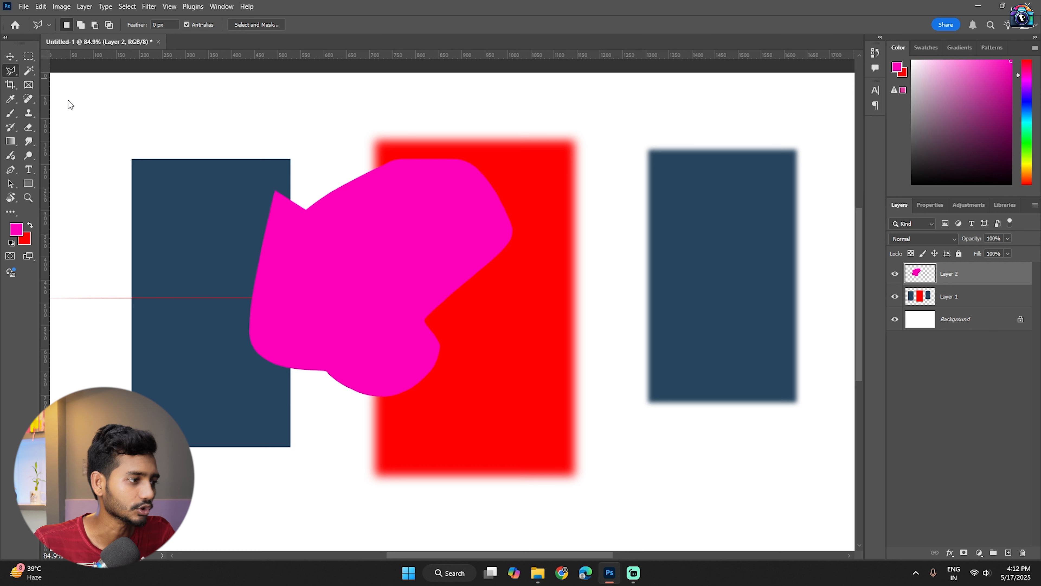
{"action": "scroll", "coordinate": [105, 207], "scroll_direction": "up", "scroll_amount": 4}
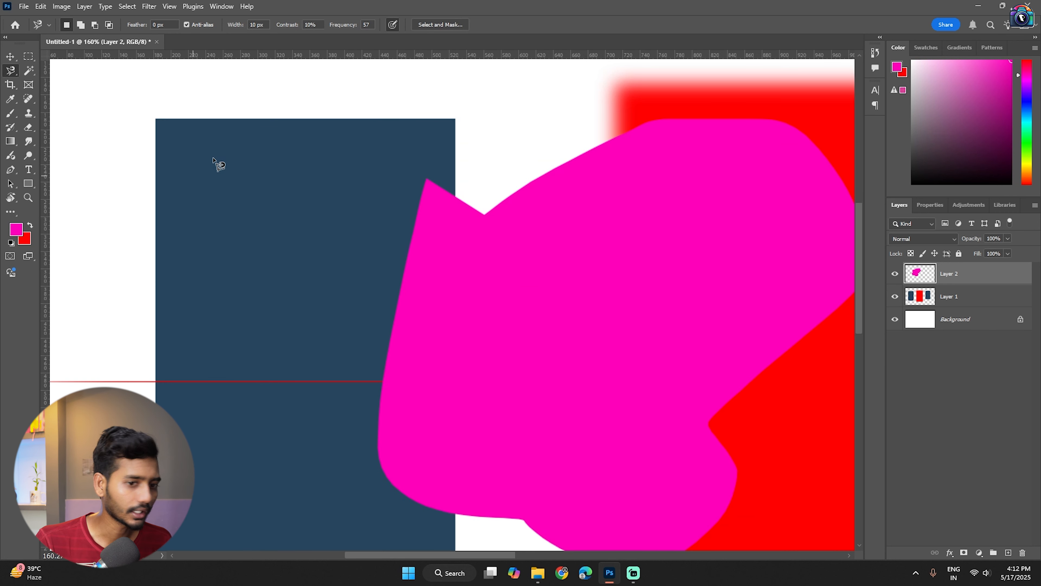